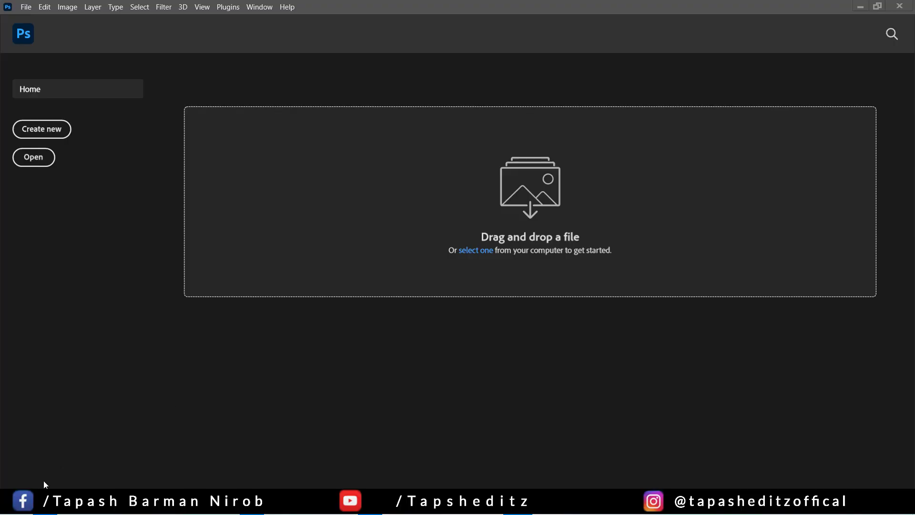
# - Open Untitled-1.jpg from the Edit folder in Photoshop and unlock its background layer
pyautogui.hotkey('alt', 'Tab')
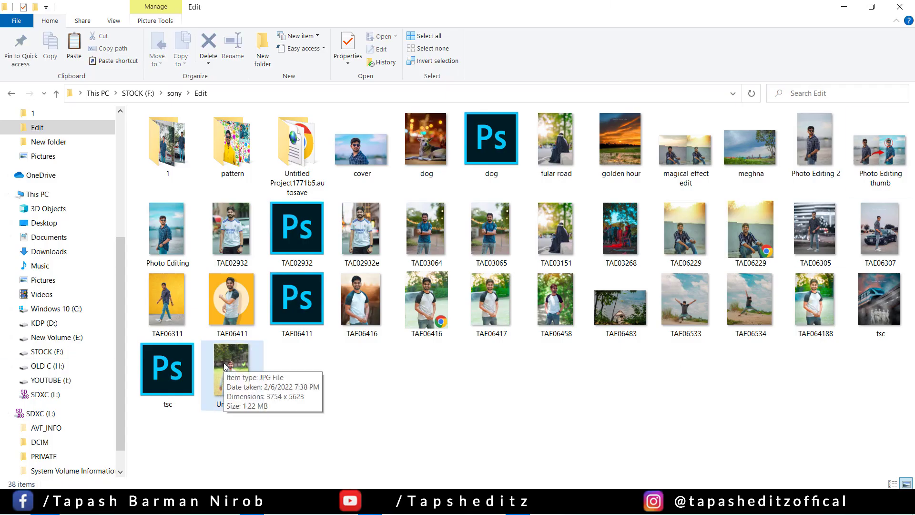
pyautogui.moveTo(210, 378); pyautogui.dragTo(545, 211)
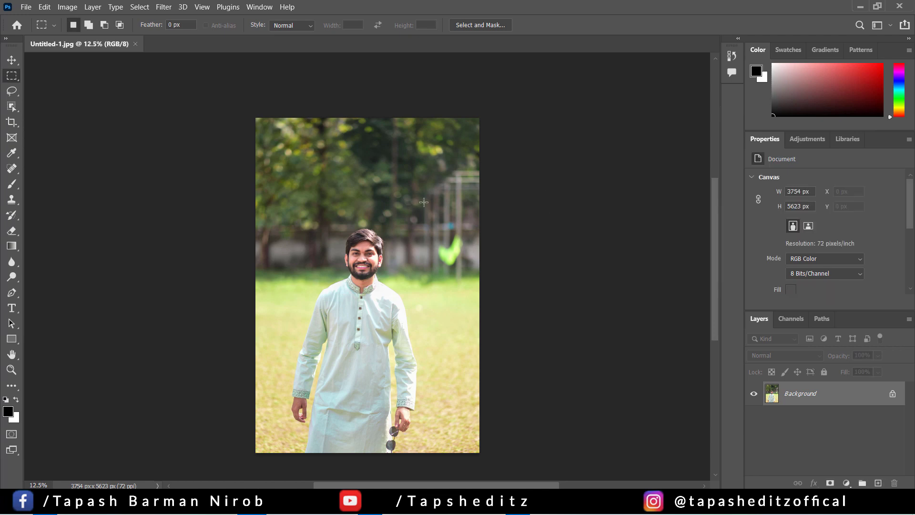
pyautogui.click(902, 396)
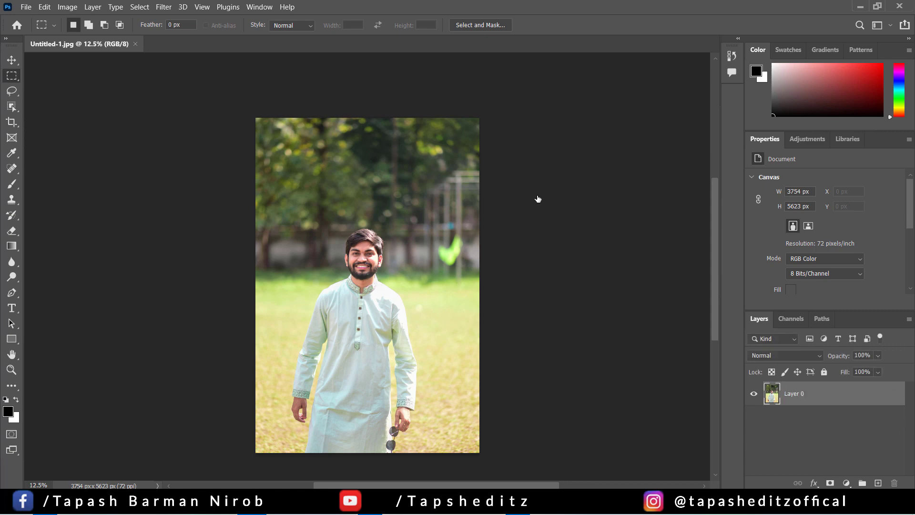
# - Crop the photo to a 1:1 square, framing the man from the waist up with some space above his head
pyautogui.click(13, 125)
pyautogui.click(93, 25)
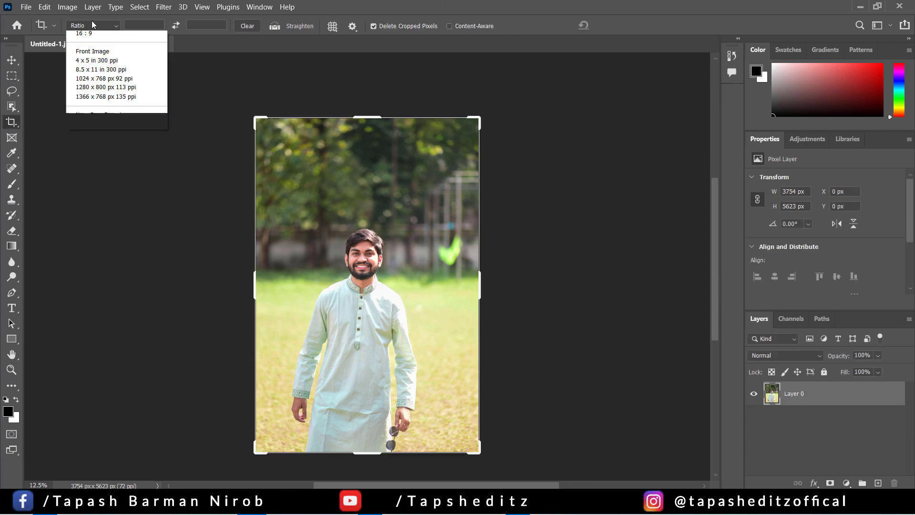
pyautogui.click(103, 72)
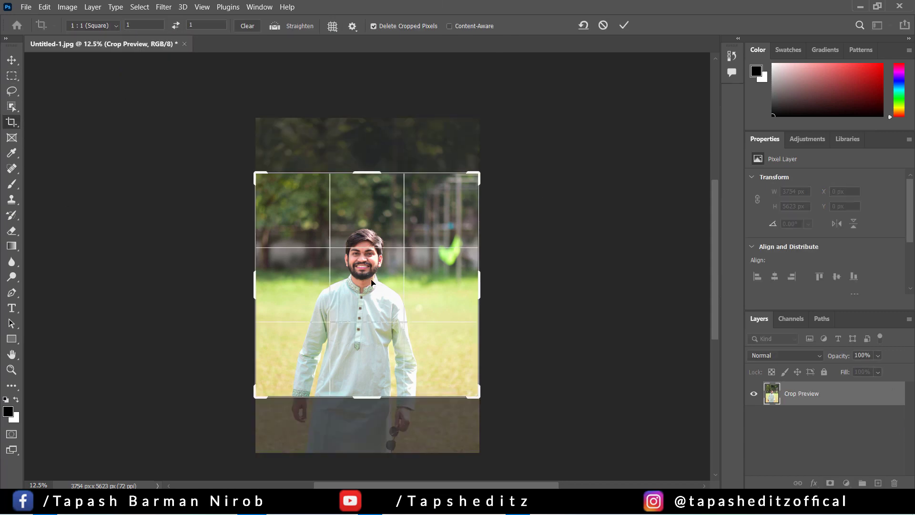
pyautogui.moveTo(436, 288); pyautogui.dragTo(436, 302)
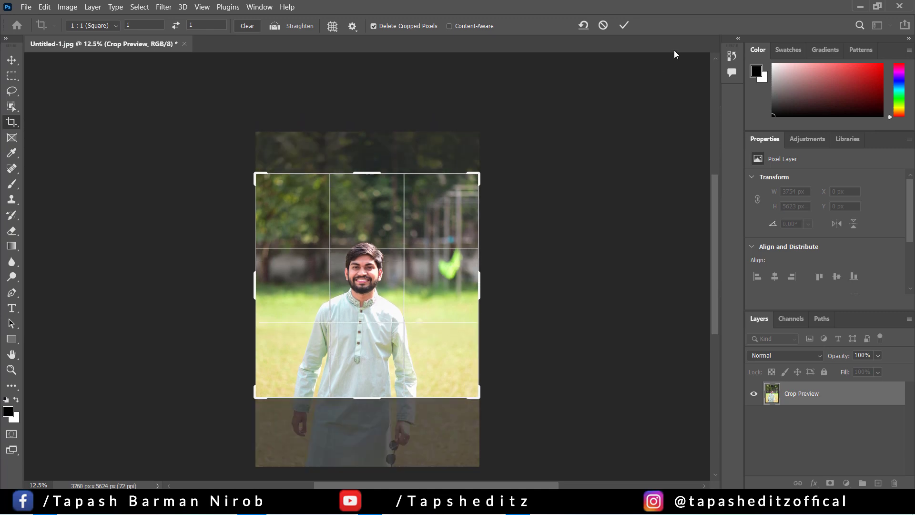
pyautogui.click(624, 25)
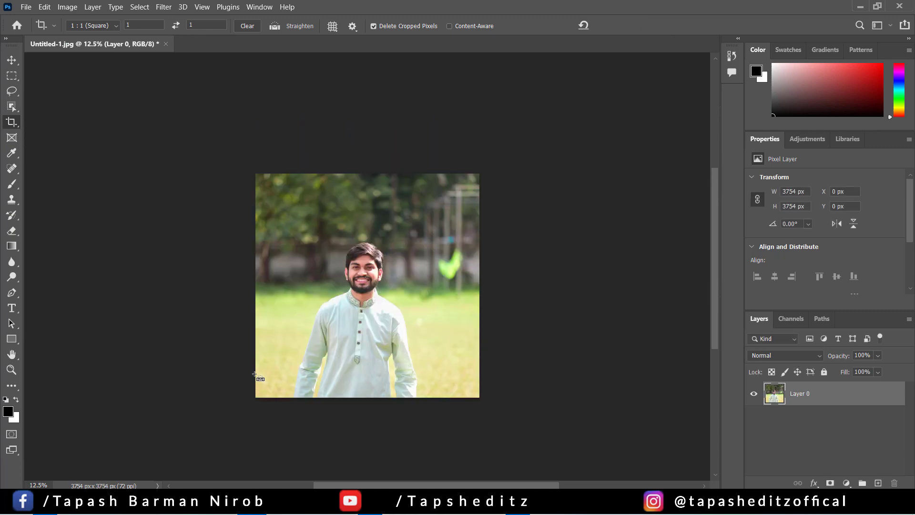
# - Select the man with Select Subject and add a layer mask from the selection to hide the background
pyautogui.hotkey('ctrl', '+')
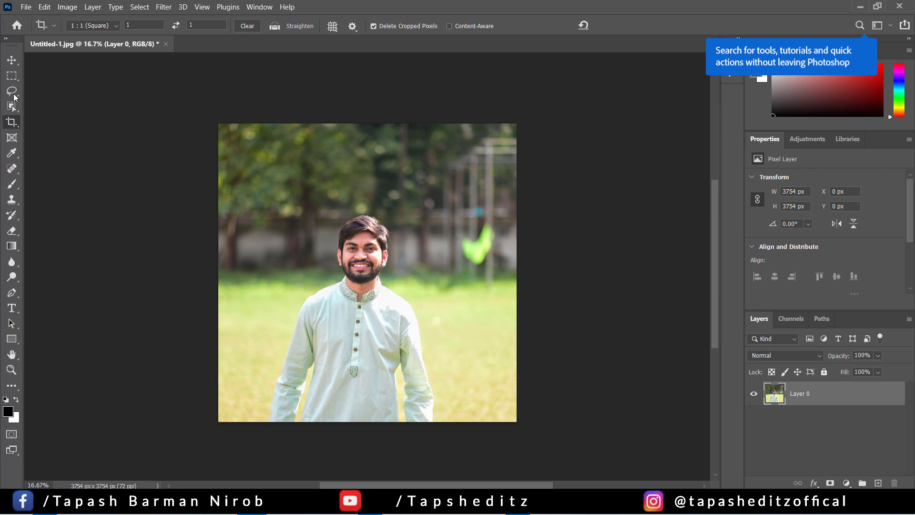
pyautogui.click(140, 7)
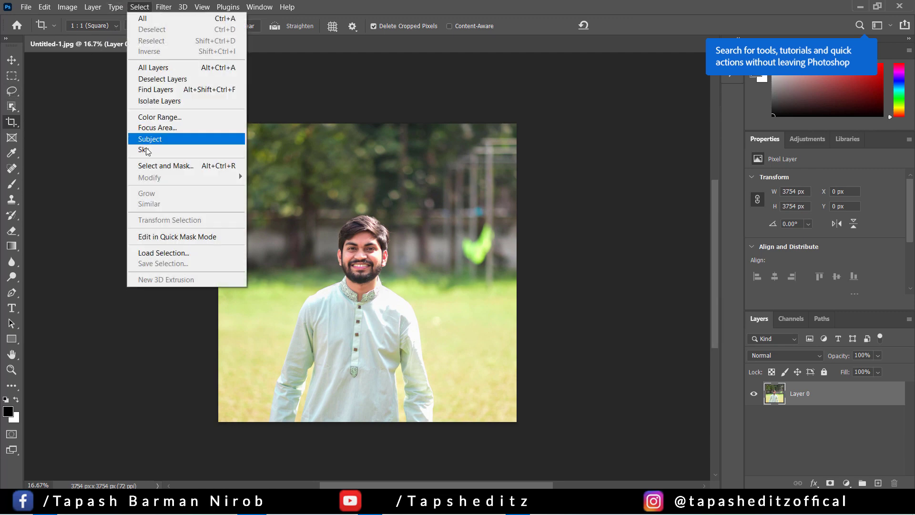
pyautogui.click(161, 140)
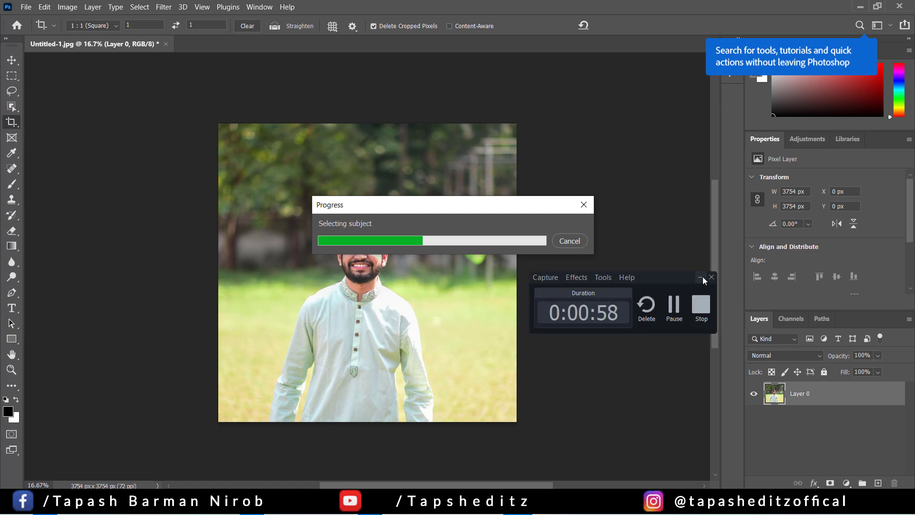
pyautogui.click(700, 277)
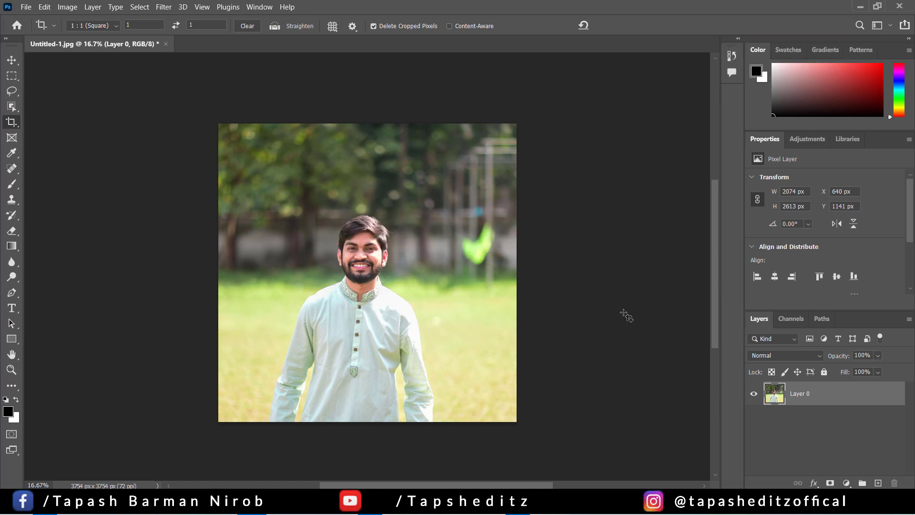
pyautogui.click(830, 483)
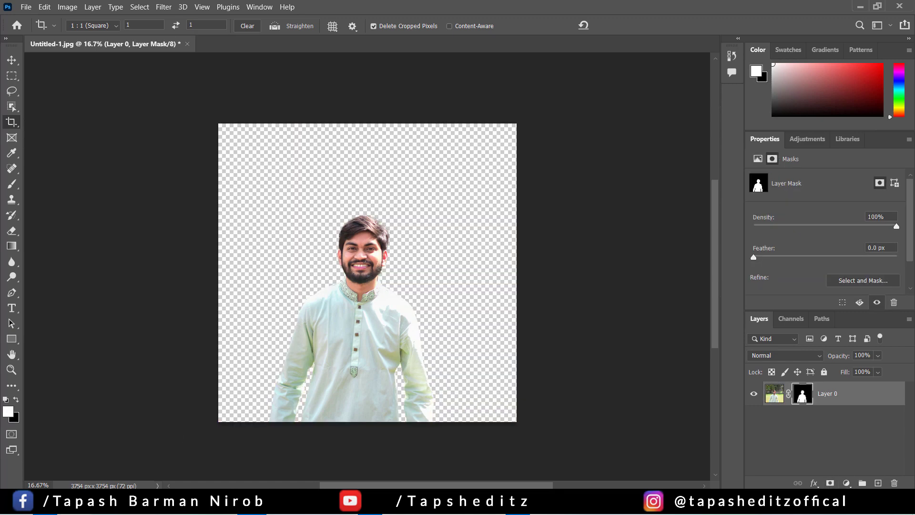
# - Switch to File Explorer's Pictures folder and look through the floral pattern images for a suitable background
pyautogui.click(45, 503)
pyautogui.click(47, 285)
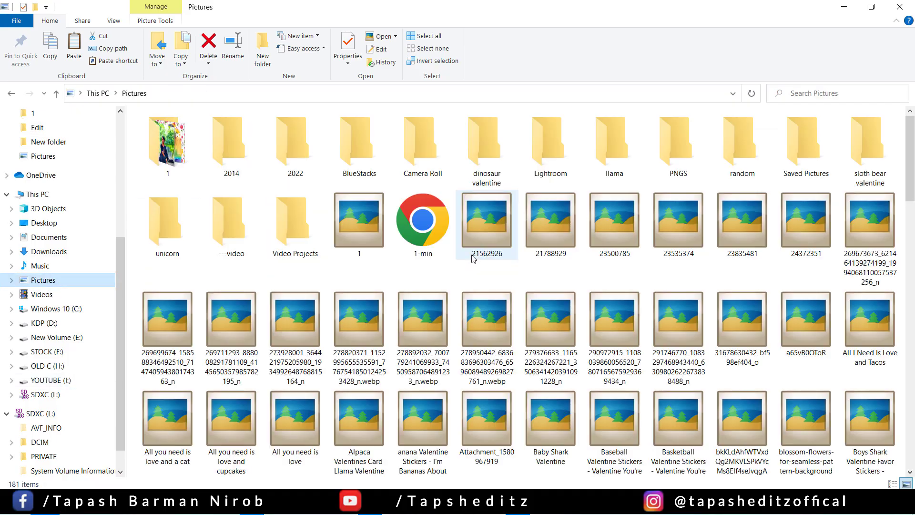
pyautogui.scroll(-2, 911, 219)
pyautogui.scroll(-6, 911, 219)
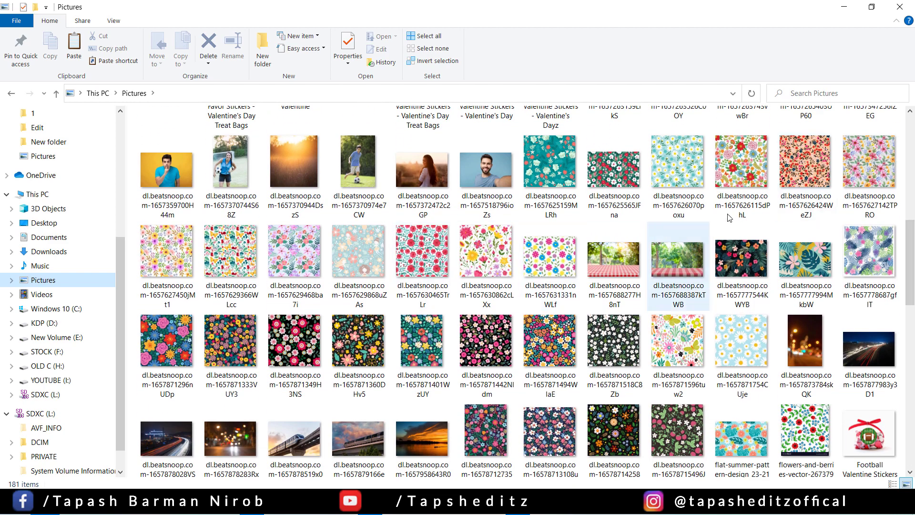
pyautogui.doubleClick(676, 171)
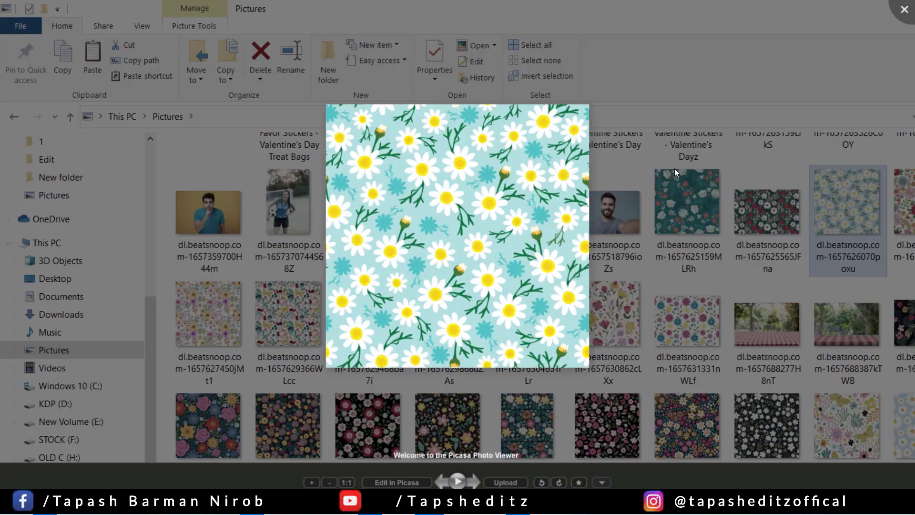
pyautogui.click(474, 482)
pyautogui.click(474, 482)
pyautogui.click(474, 483)
pyautogui.click(474, 482)
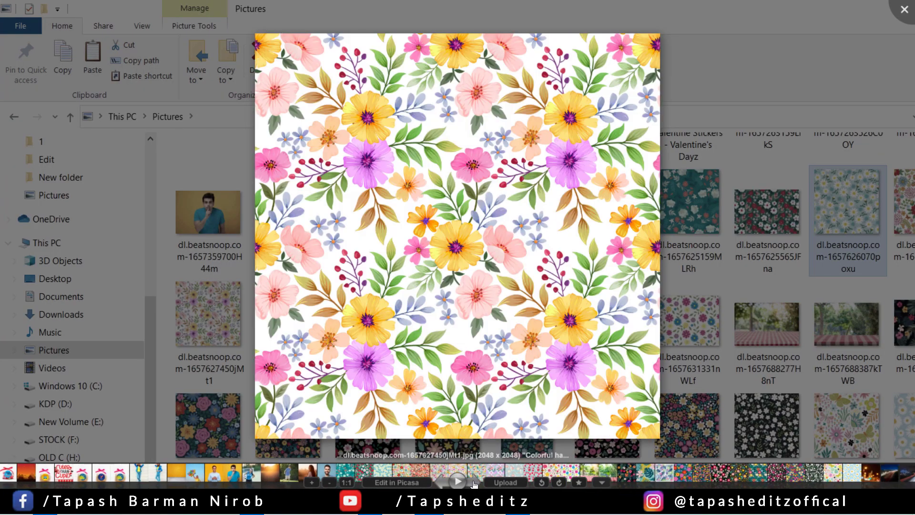
pyautogui.click(474, 482)
pyautogui.click(474, 482)
pyautogui.click(474, 483)
pyautogui.click(474, 482)
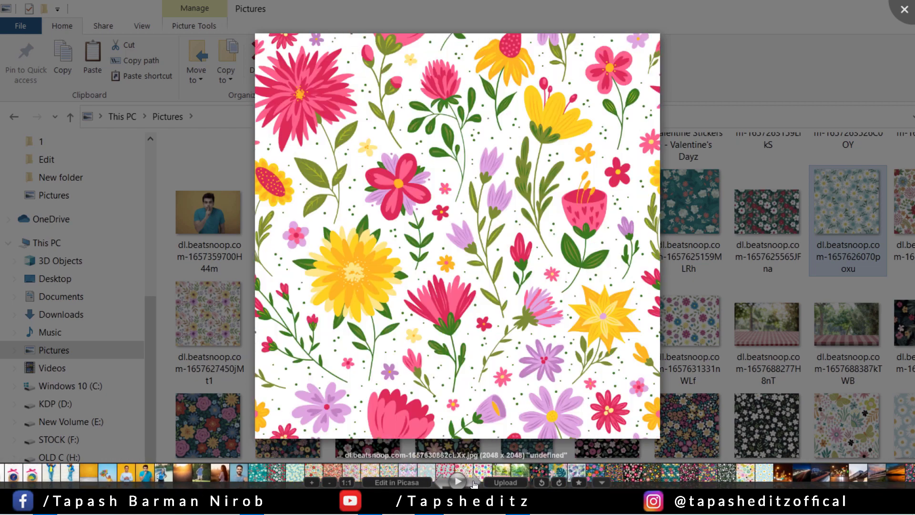
pyautogui.click(474, 482)
pyautogui.click(474, 483)
pyautogui.press('Escape')
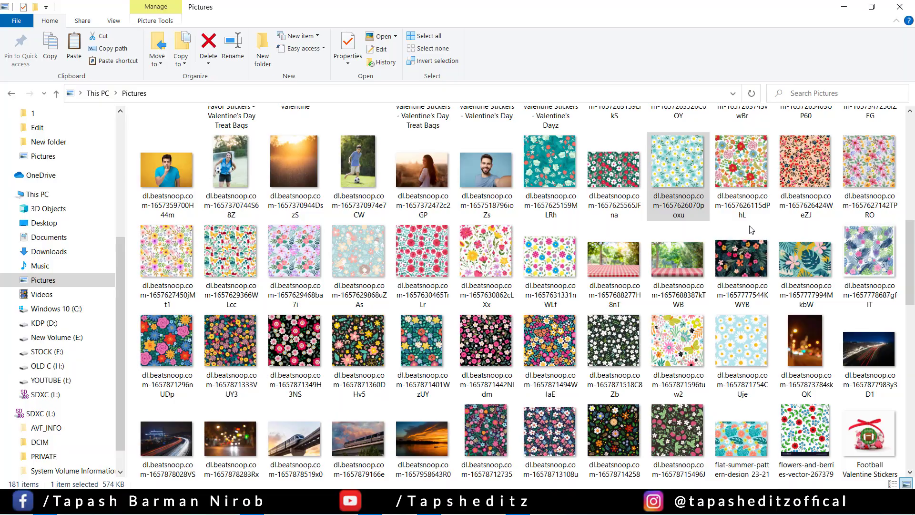
# - Place the pale-blue daisy pattern image in the document, enlarge it to about 773% to cover the canvas, and move it beneath the man's layer
pyautogui.moveTo(679, 171); pyautogui.dragTo(342, 279)
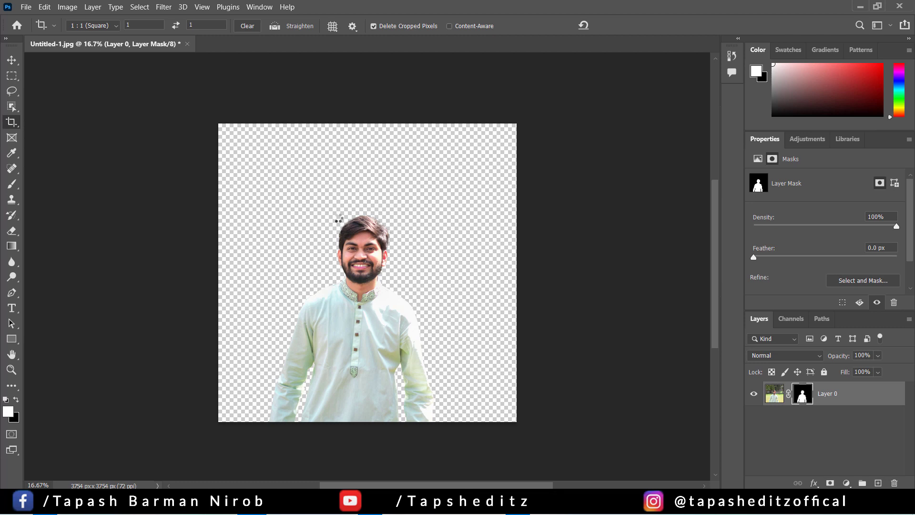
pyautogui.moveTo(348, 244); pyautogui.dragTo(193, 130)
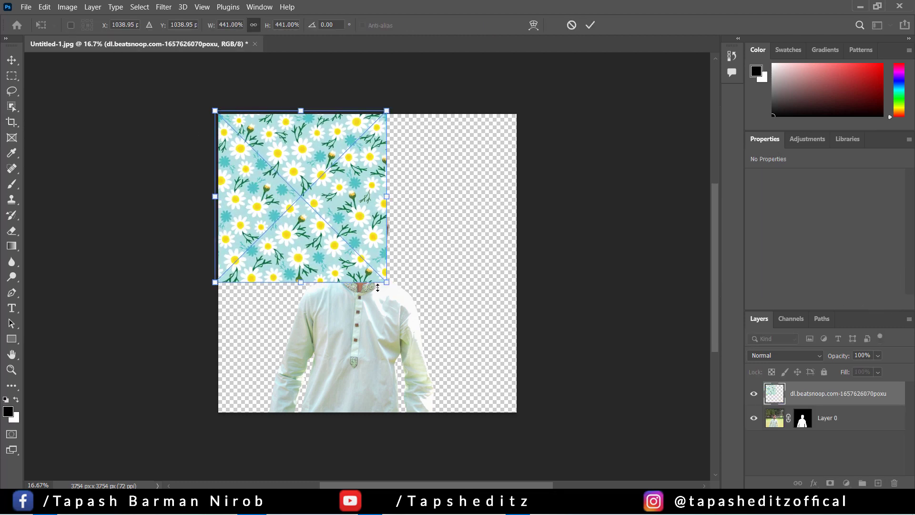
pyautogui.moveTo(417, 300); pyautogui.dragTo(528, 400)
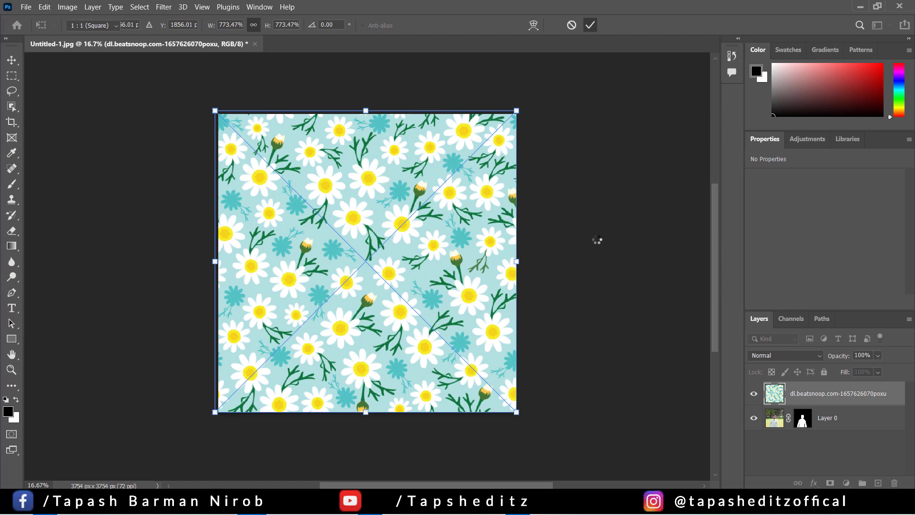
pyautogui.moveTo(812, 398); pyautogui.dragTo(824, 448)
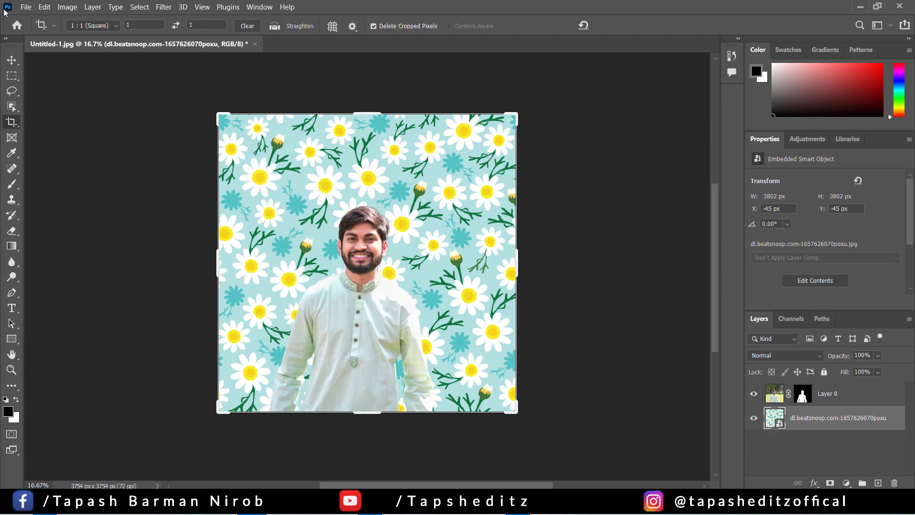
# - Enlarge the man's layer to about 112.7% and reposition him so his body meets the canvas's lower edge
pyautogui.click(11, 59)
pyautogui.moveTo(363, 254)
pyautogui.mouseDown()
pyautogui.moveTo(375, 255)
pyautogui.moveTo(366, 254)
pyautogui.mouseUp()
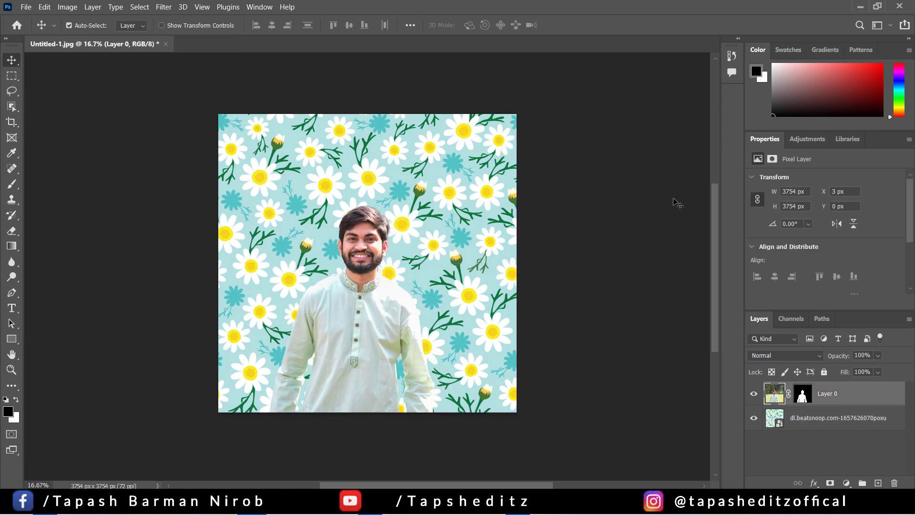
pyautogui.hotkey('ctrl', 't')
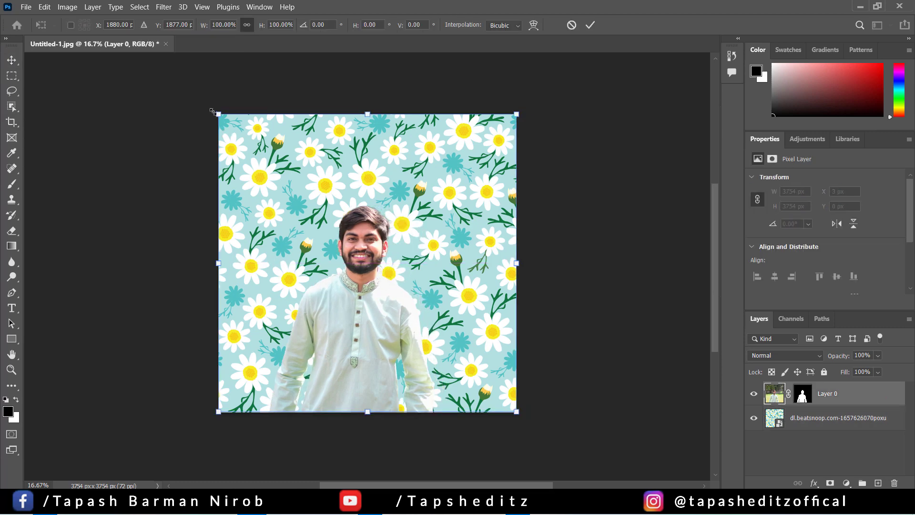
pyautogui.moveTo(211, 112); pyautogui.dragTo(195, 95)
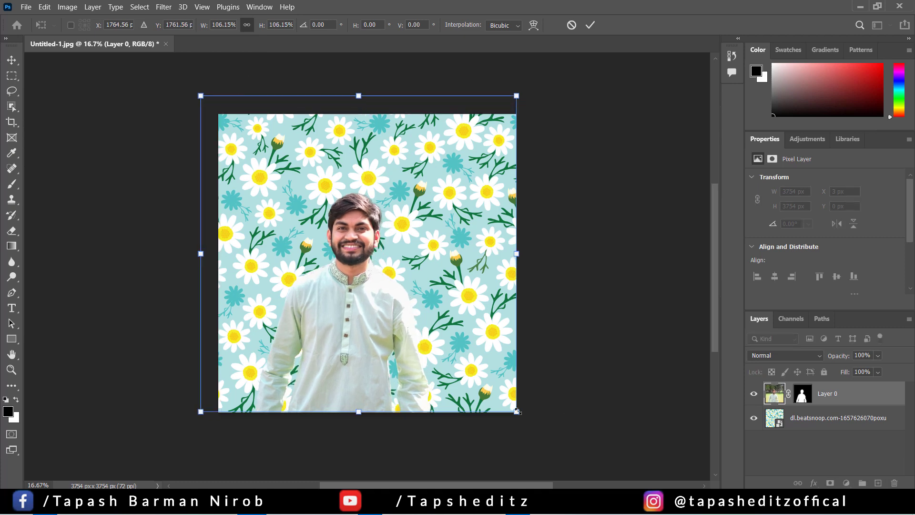
pyautogui.moveTo(518, 411); pyautogui.dragTo(544, 434)
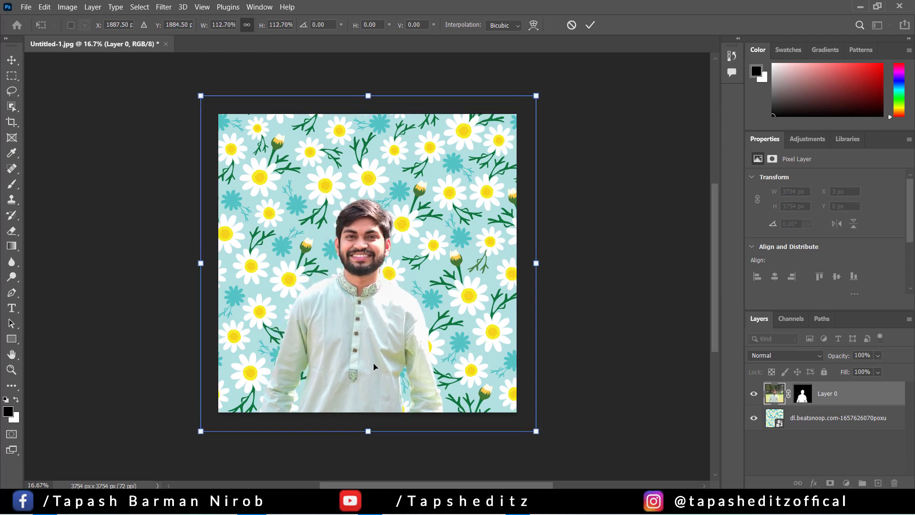
pyautogui.moveTo(374, 366); pyautogui.dragTo(366, 365)
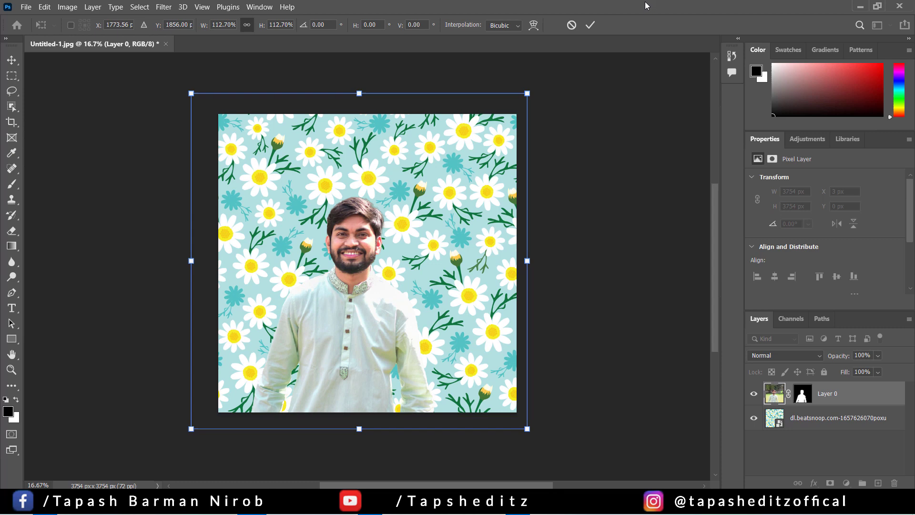
pyautogui.click(590, 24)
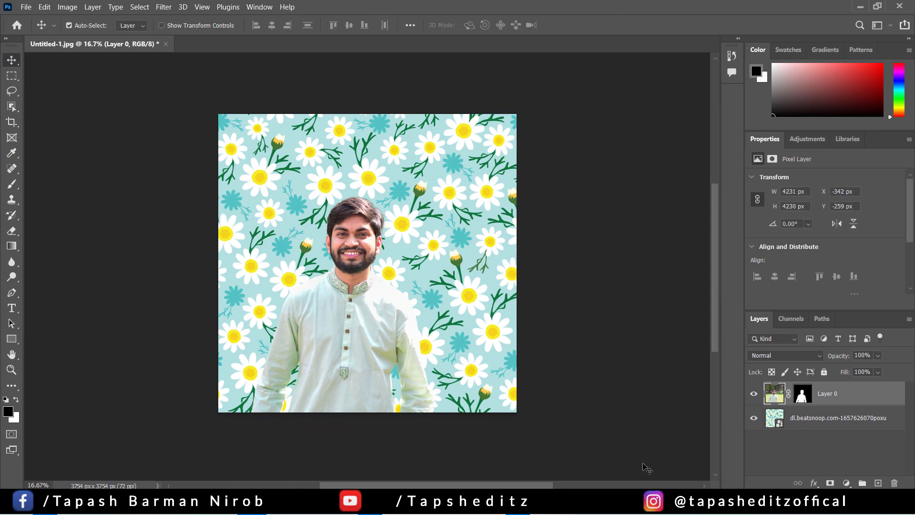
pyautogui.click(802, 393)
pyautogui.rightClick(803, 393)
pyautogui.click(811, 307)
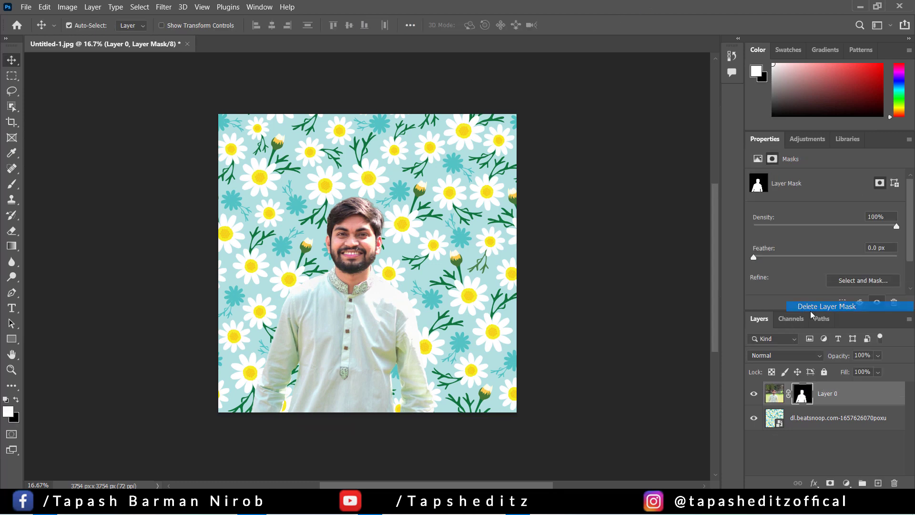
pyautogui.hotkey('ctrl', 'z')
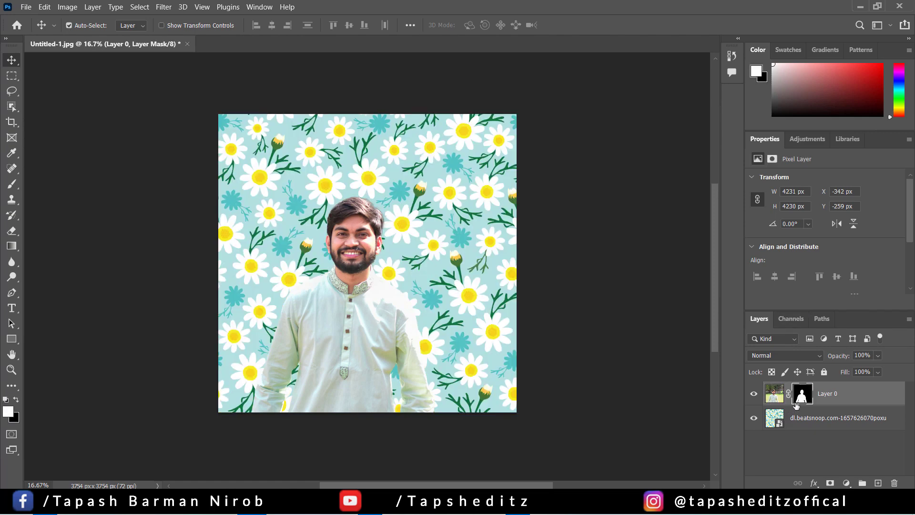
# - Apply the layer mask on the man's layer and stamp all visible layers into a new top layer
pyautogui.rightClick(802, 395)
pyautogui.click(810, 317)
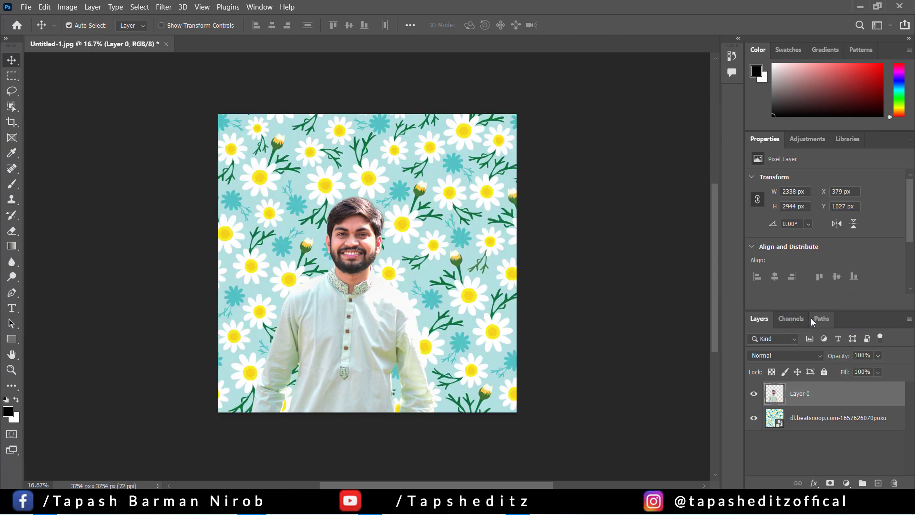
pyautogui.hotkey('ctrl', '-')
pyautogui.hotkey('ctrl', '+')
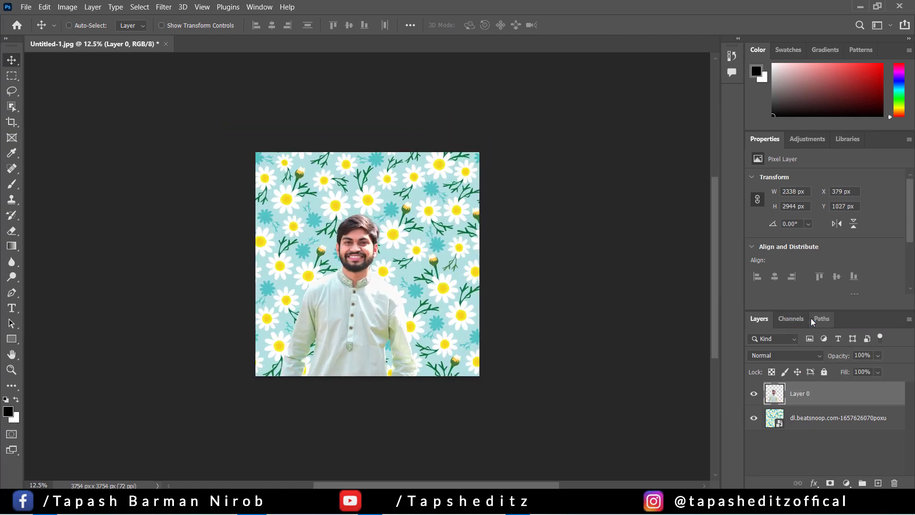
pyautogui.hotkey('ctrl', 'shift', 'alt', 'e')
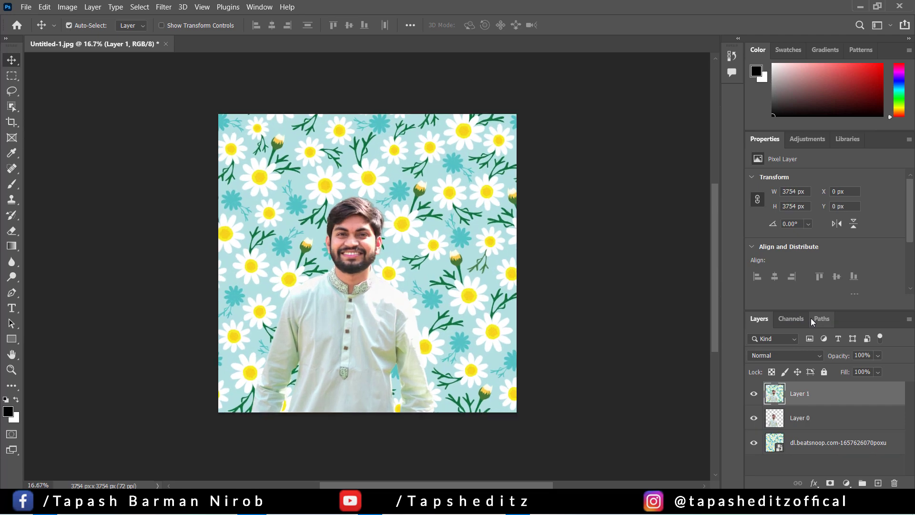
# - Apply the Auto Contrast correction to the merged top layer
pyautogui.click(68, 7)
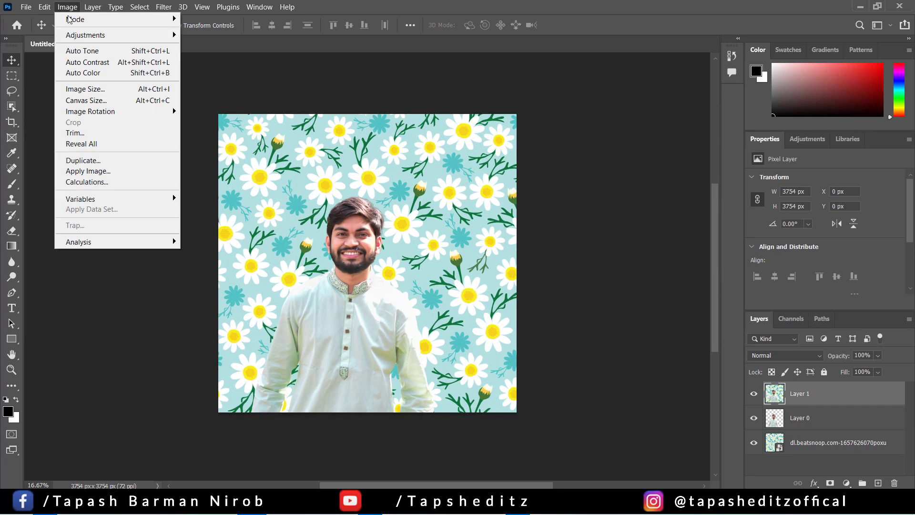
pyautogui.click(102, 67)
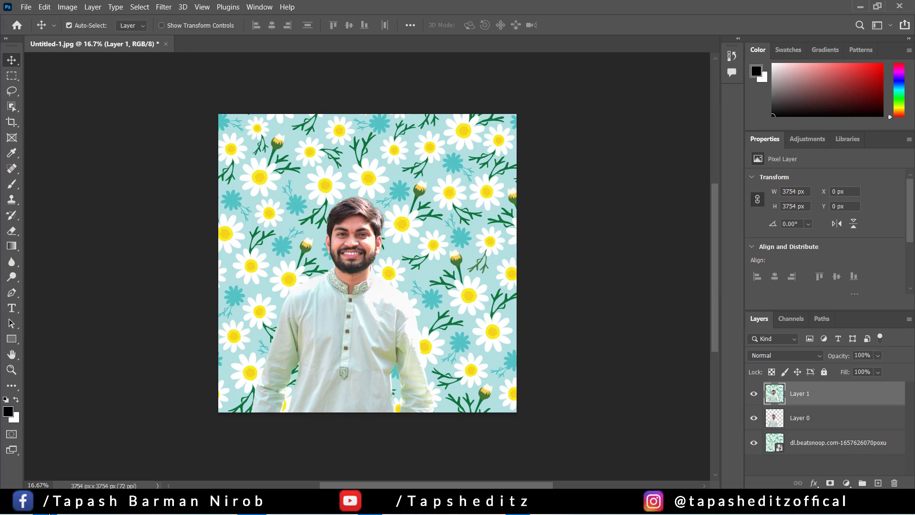
# - Open the Photo Editing image from the Edit folder as a separate document beside Untitled-1
pyautogui.click(860, 6)
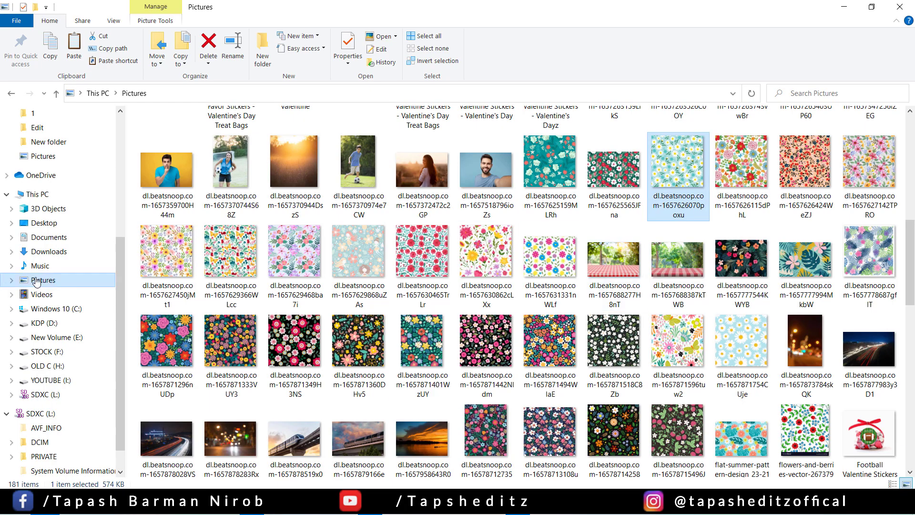
pyautogui.click(37, 127)
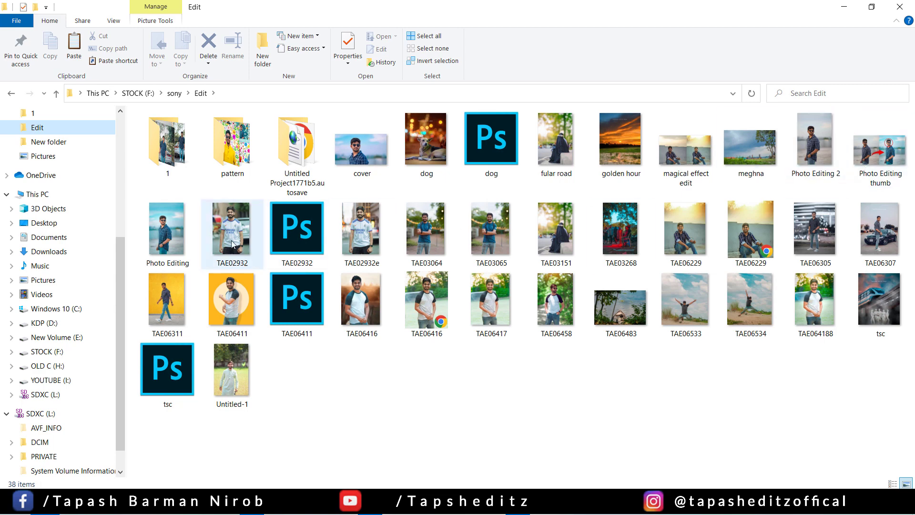
pyautogui.moveTo(167, 229); pyautogui.dragTo(238, 44)
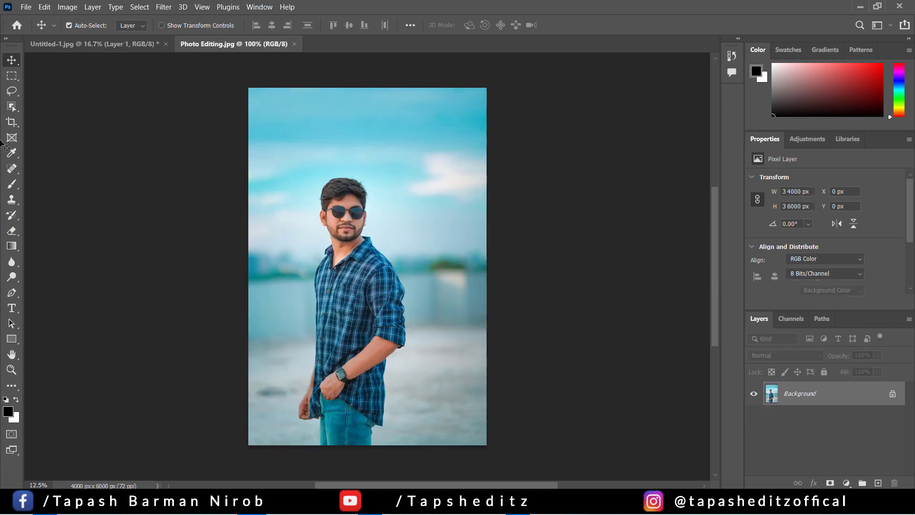
# - Crop the photo to a 1:1 square of 4000 by 4000 px and mask out the background around the man
pyautogui.click(12, 122)
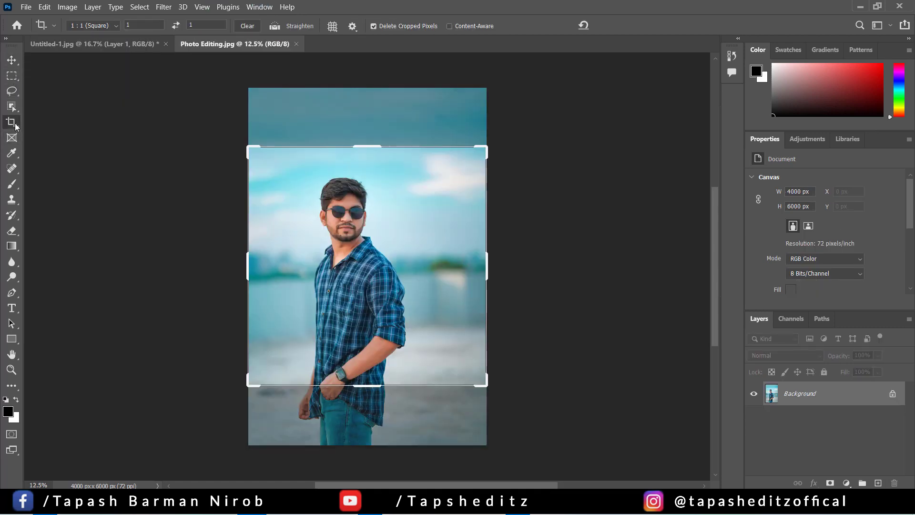
pyautogui.click(486, 149)
pyautogui.click(625, 25)
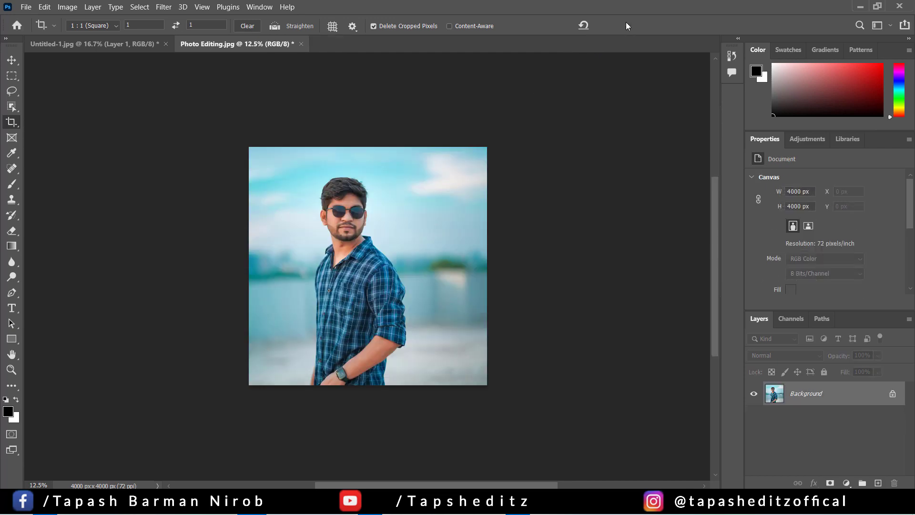
pyautogui.click(140, 7)
pyautogui.click(164, 140)
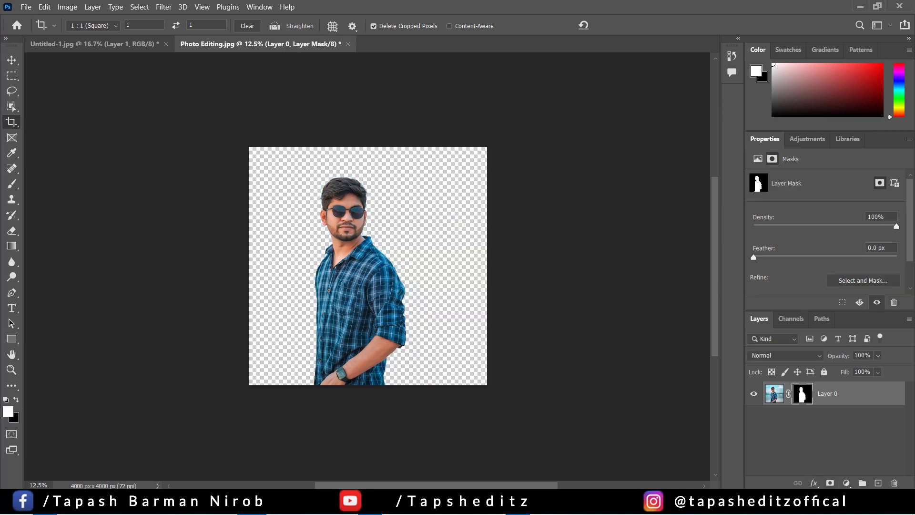
pyautogui.click(45, 503)
pyautogui.click(43, 280)
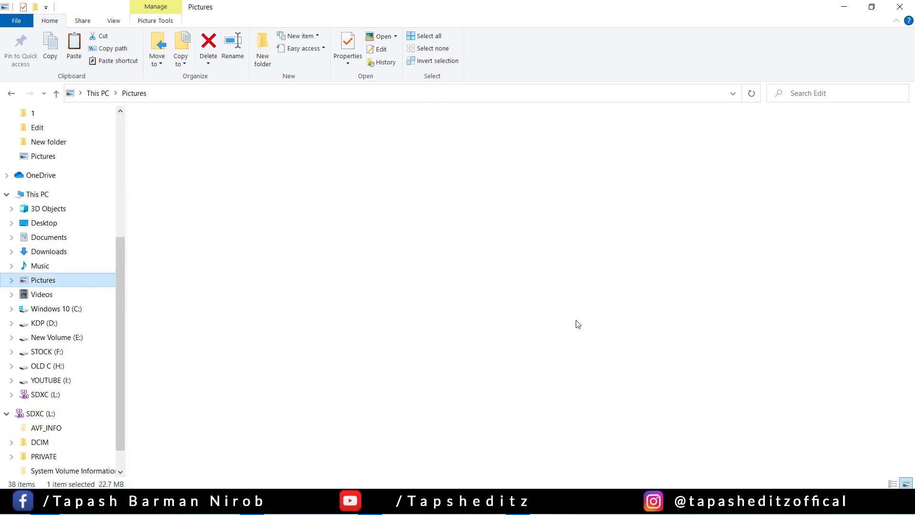
pyautogui.moveTo(913, 155); pyautogui.dragTo(912, 223)
pyautogui.click(805, 362)
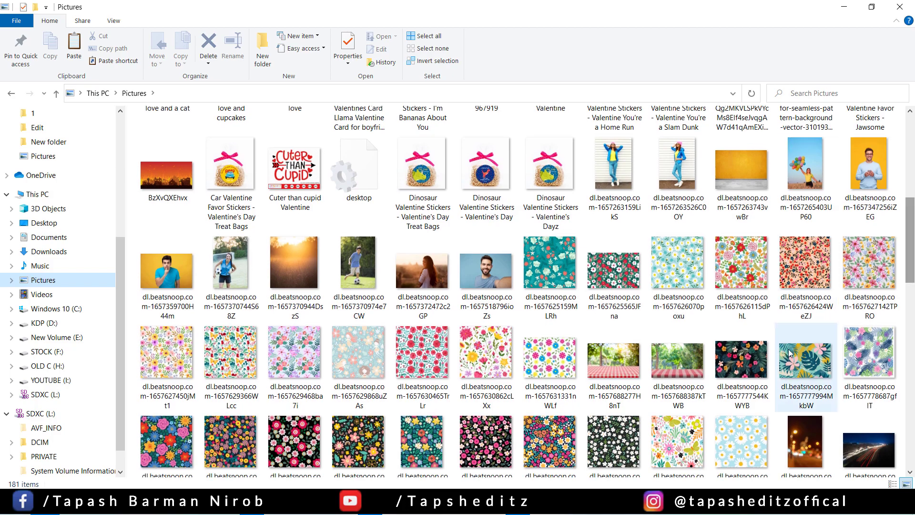
pyautogui.moveTo(208, 486); pyautogui.dragTo(190, 147)
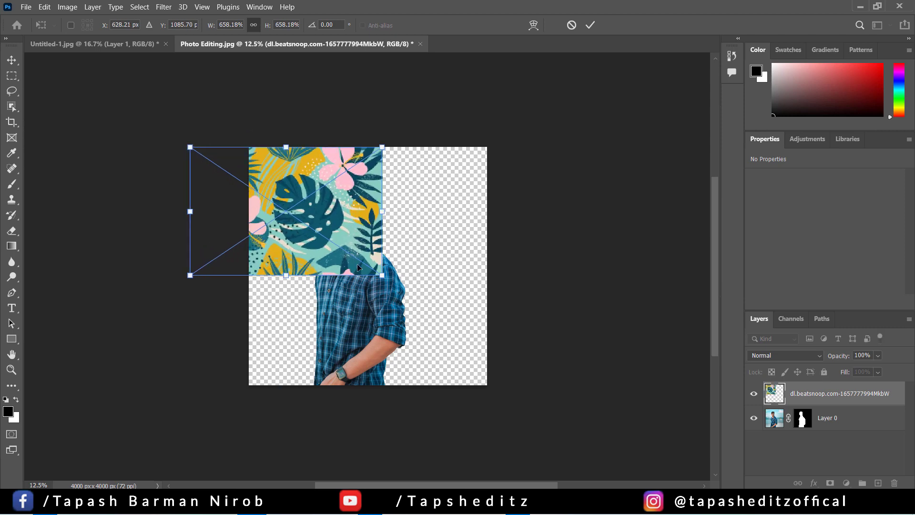
pyautogui.moveTo(382, 272); pyautogui.dragTo(555, 391)
pyautogui.click(591, 25)
# - Move the leaf pattern layer beneath the man's layer and shift the man slightly to the right
pyautogui.press('c')
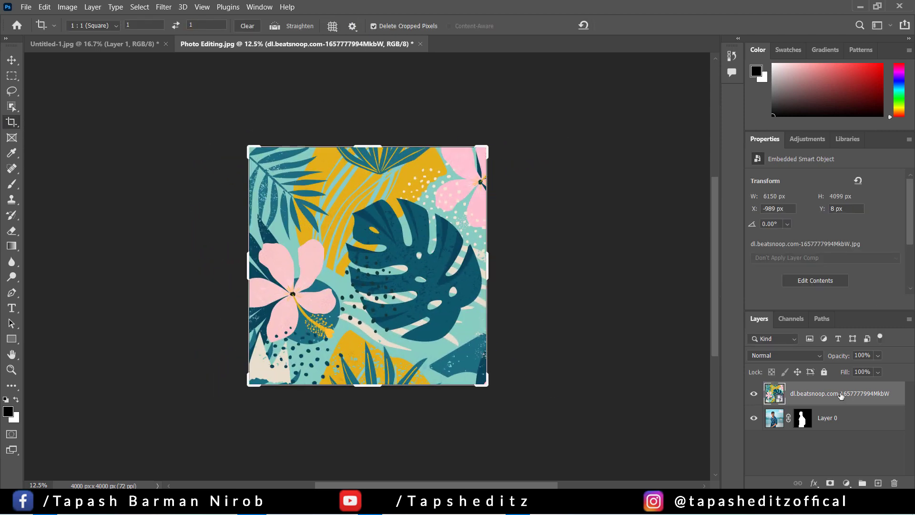
pyautogui.hotkey('ctrl', '[')
pyautogui.press('v')
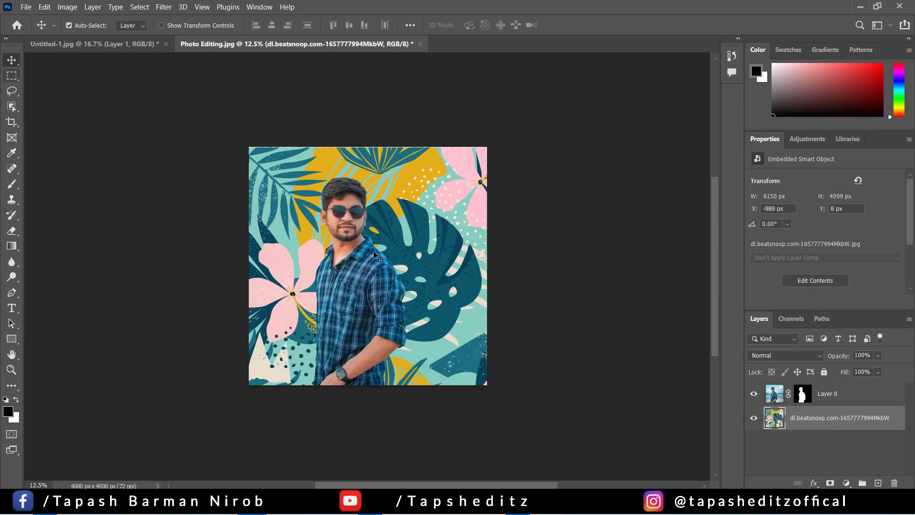
pyautogui.moveTo(358, 257); pyautogui.dragTo(371, 257)
pyautogui.click(838, 417)
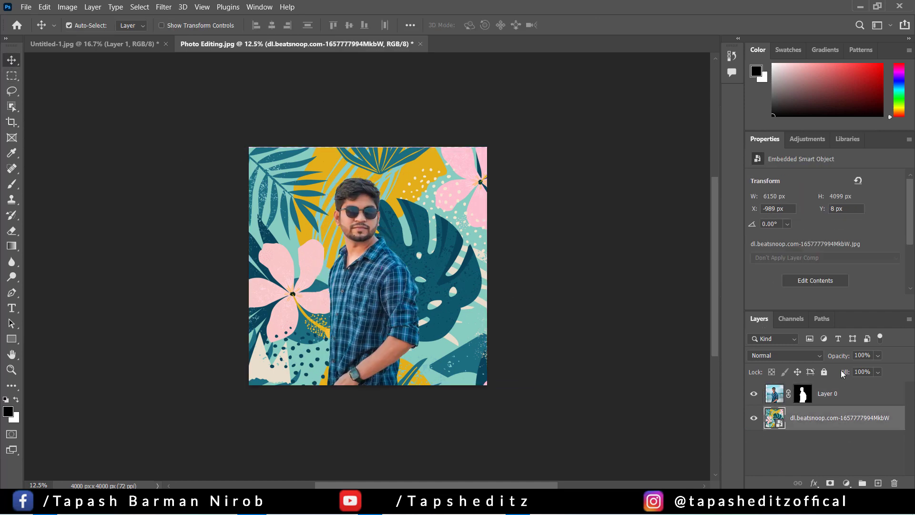
# - Apply the layer mask on the man's layer and merge all visible layers into one
pyautogui.rightClick(803, 404)
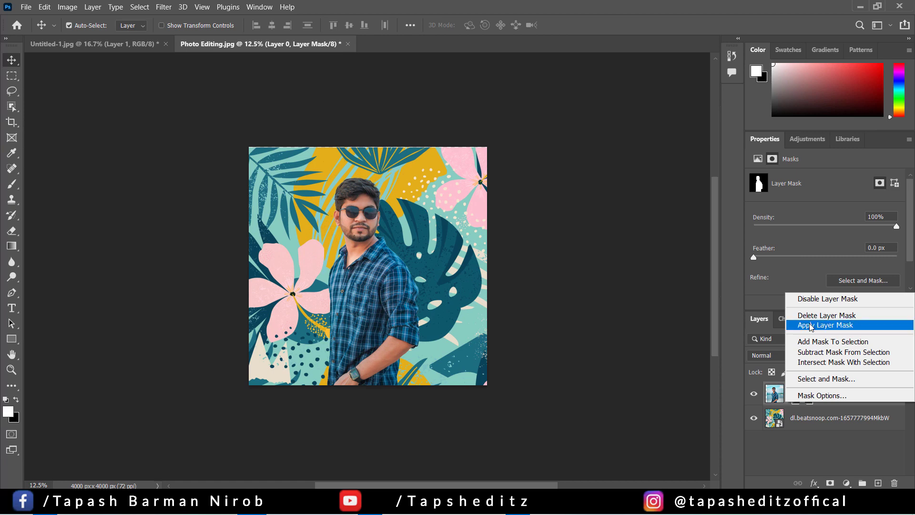
pyautogui.click(811, 324)
pyautogui.rightClick(810, 401)
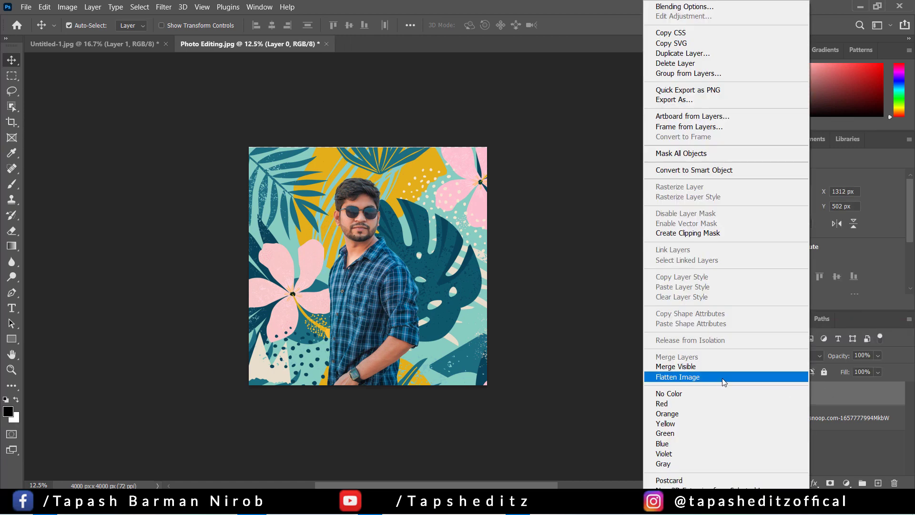
pyautogui.click(699, 366)
# - Apply the Auto Contrast and Auto Tone corrections to the merged leaf pattern portrait
pyautogui.click(67, 7)
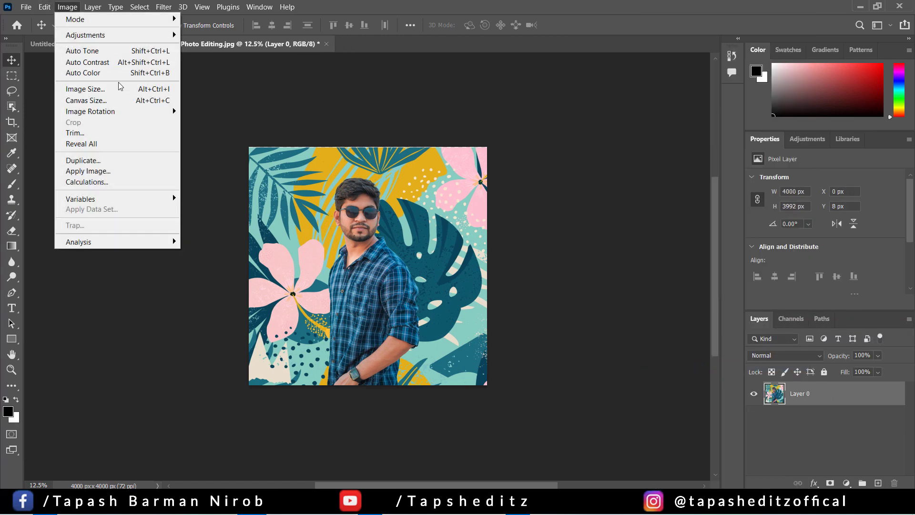
pyautogui.click(112, 66)
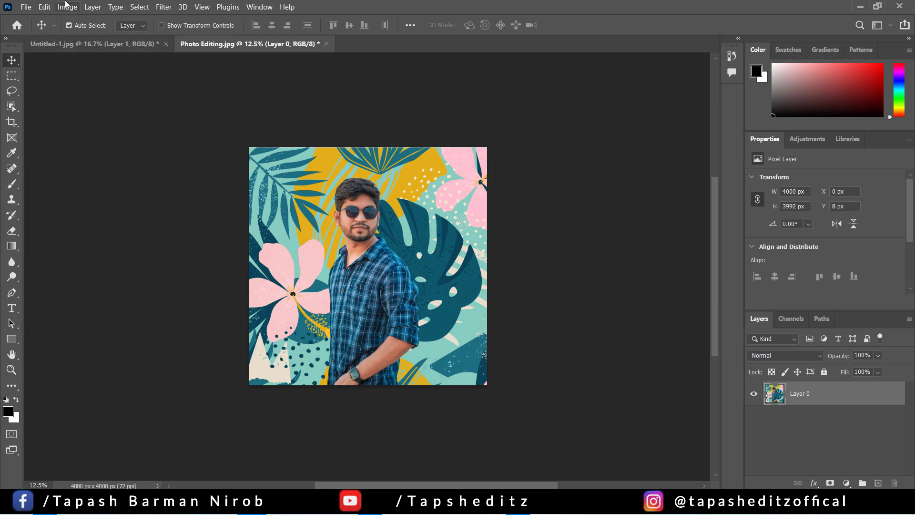
pyautogui.click(67, 7)
pyautogui.click(96, 50)
# - Try several 3DLUT looks on the merged portrait and apply Color Lookup with Fuji ETERNA 250D Kodak 2395 (by Adobe)
pyautogui.click(67, 6)
pyautogui.moveTo(102, 33)
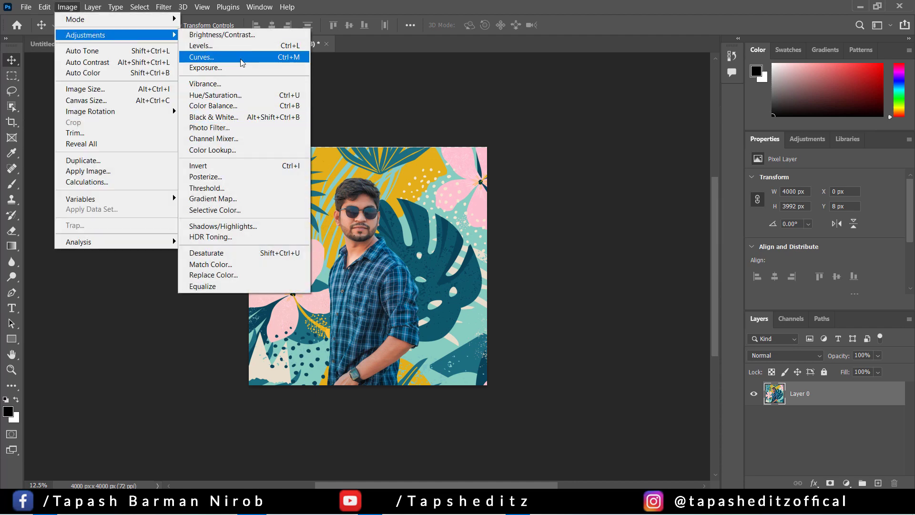
pyautogui.click(244, 151)
pyautogui.moveTo(562, 96); pyautogui.dragTo(752, 96)
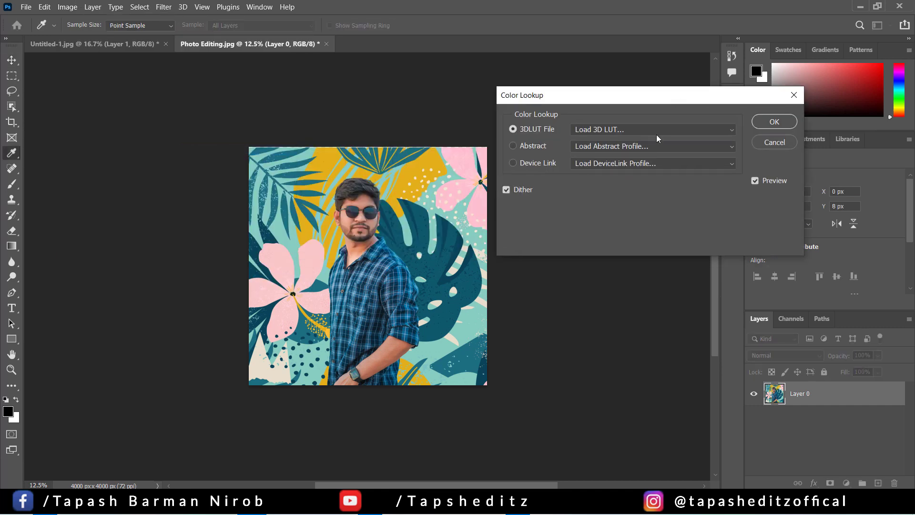
pyautogui.click(657, 131)
pyautogui.click(643, 186)
pyautogui.press('Down')
pyautogui.press('Down')
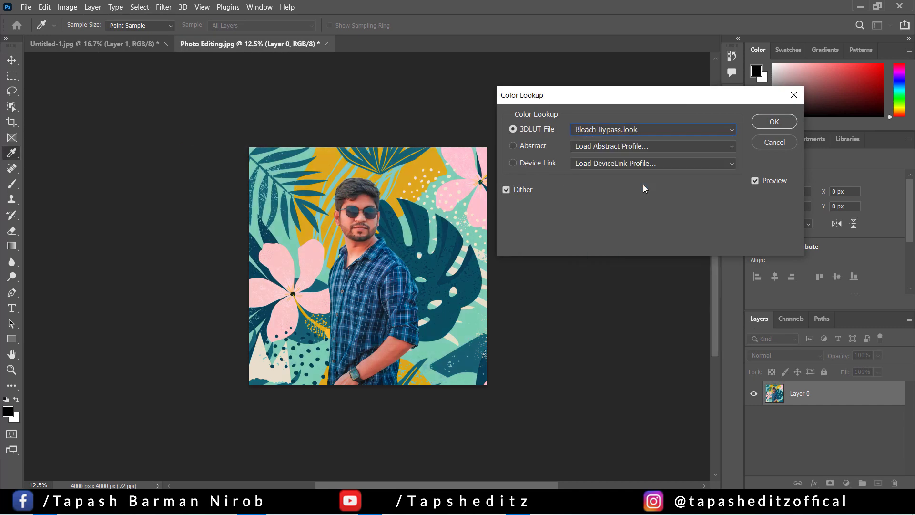
pyautogui.press('Down')
pyautogui.press('Down')
pyautogui.press('Down')
pyautogui.press('Down')
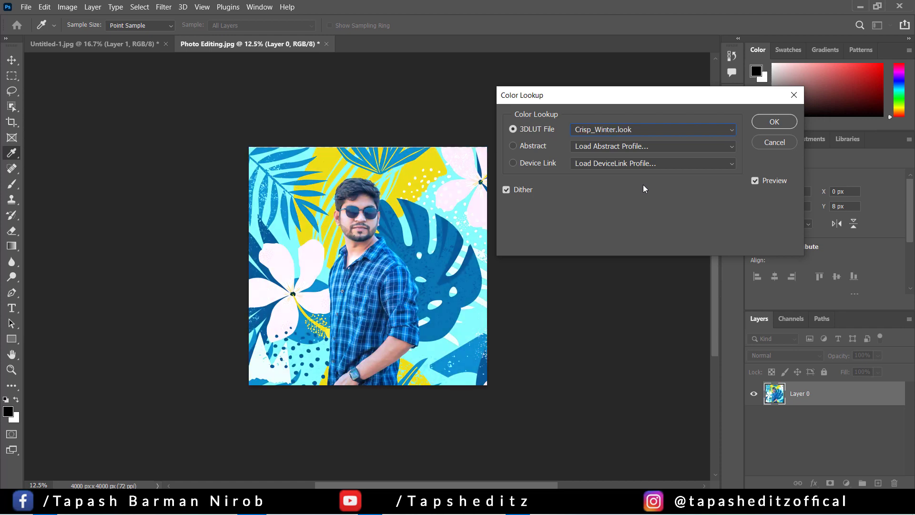
pyautogui.press('Down')
pyautogui.press('Down')
pyautogui.press('Down')
pyautogui.press('Down')
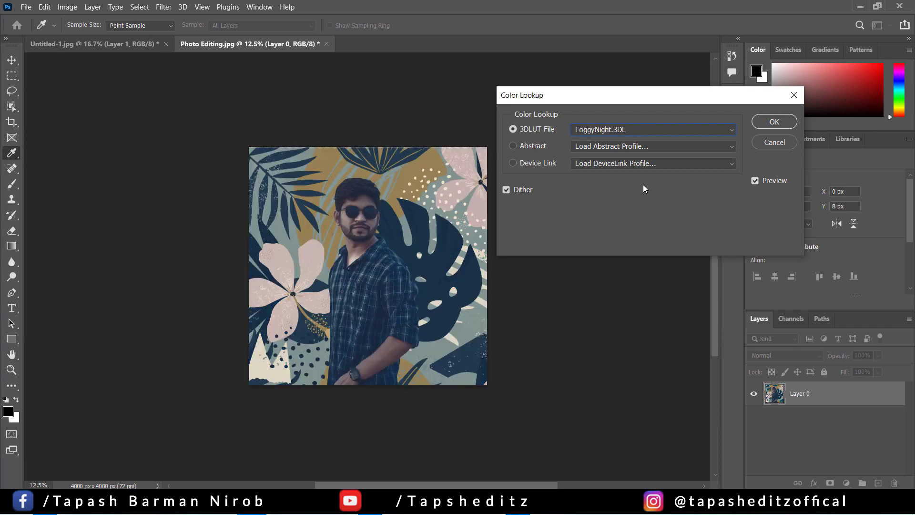
pyautogui.press('Down')
pyautogui.press('Down')
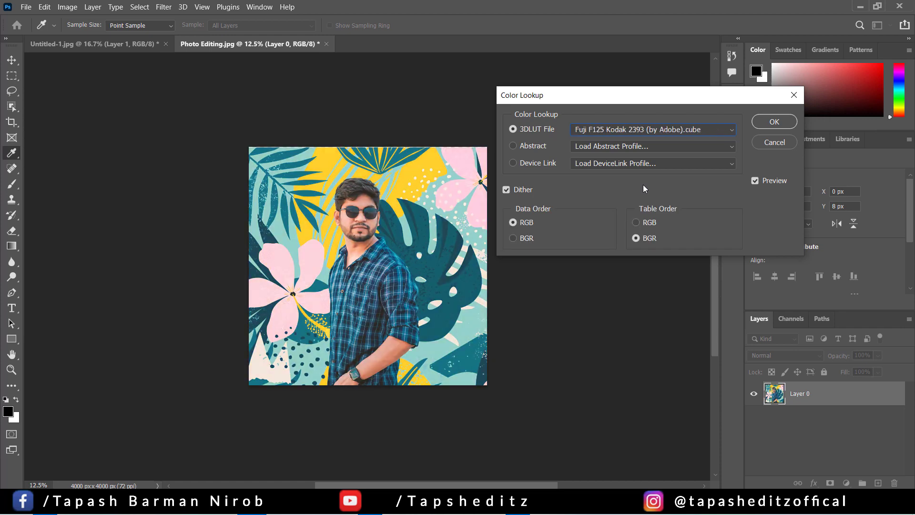
pyautogui.press('Down')
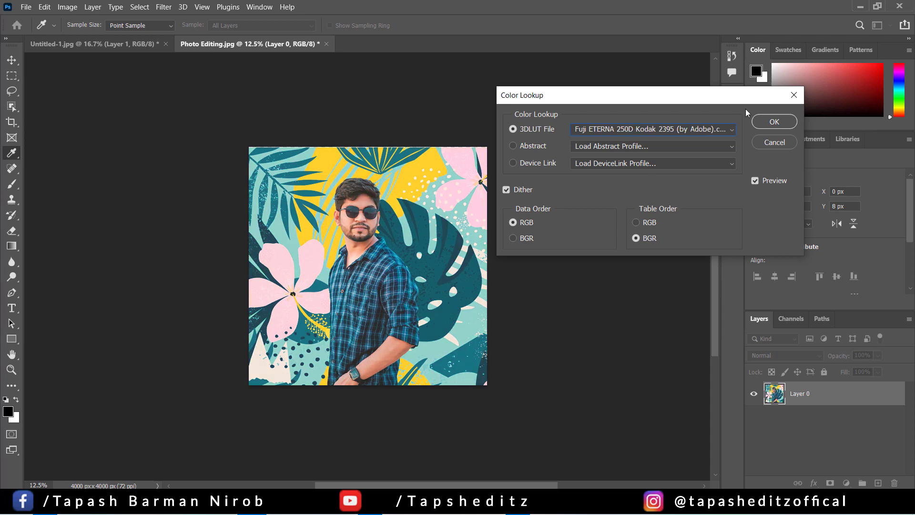
pyautogui.click(786, 122)
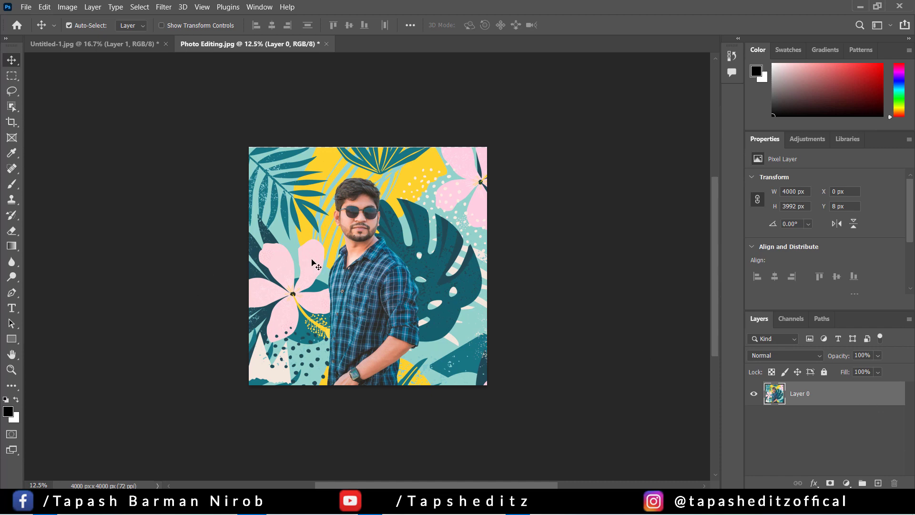
# - Shift the merged layer about 80 px left and enlarge it to about 103.31% so it covers the whole canvas
pyautogui.moveTo(312, 264); pyautogui.dragTo(305, 263)
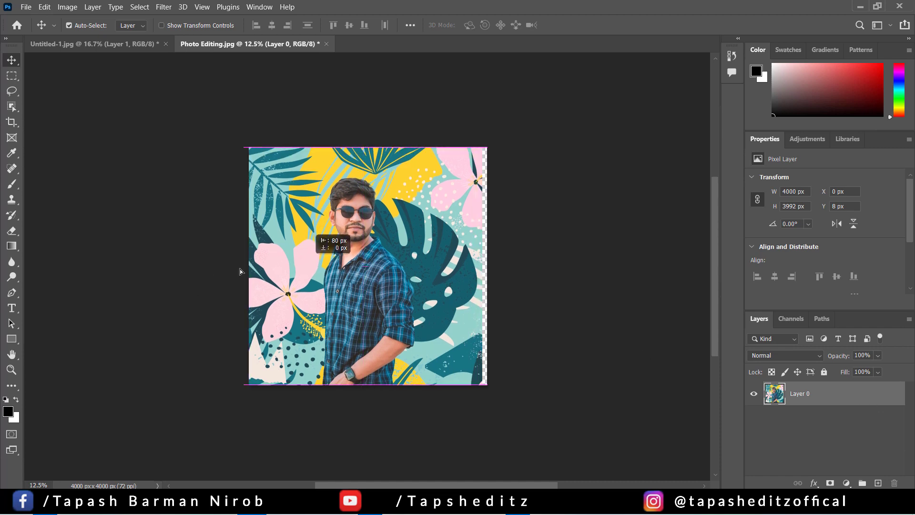
pyautogui.hotkey('ctrl', 't')
pyautogui.moveTo(482, 141); pyautogui.dragTo(490, 140)
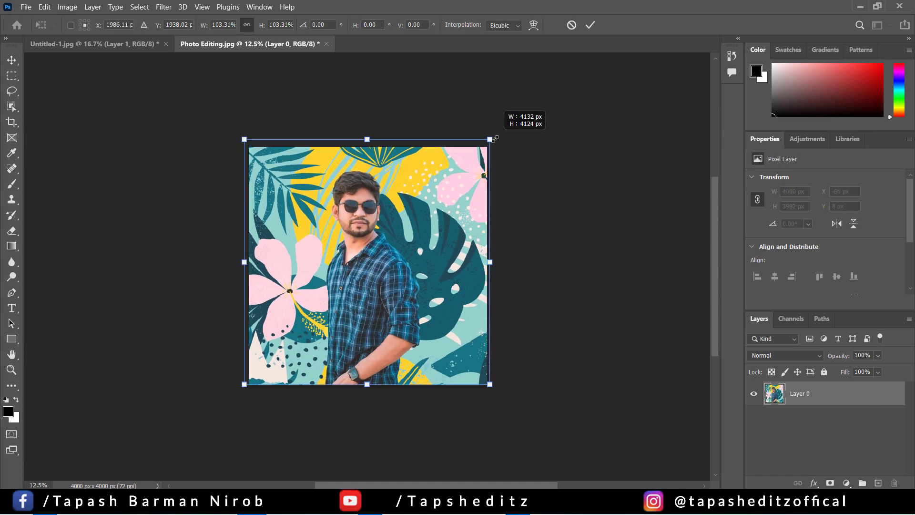
pyautogui.click(590, 24)
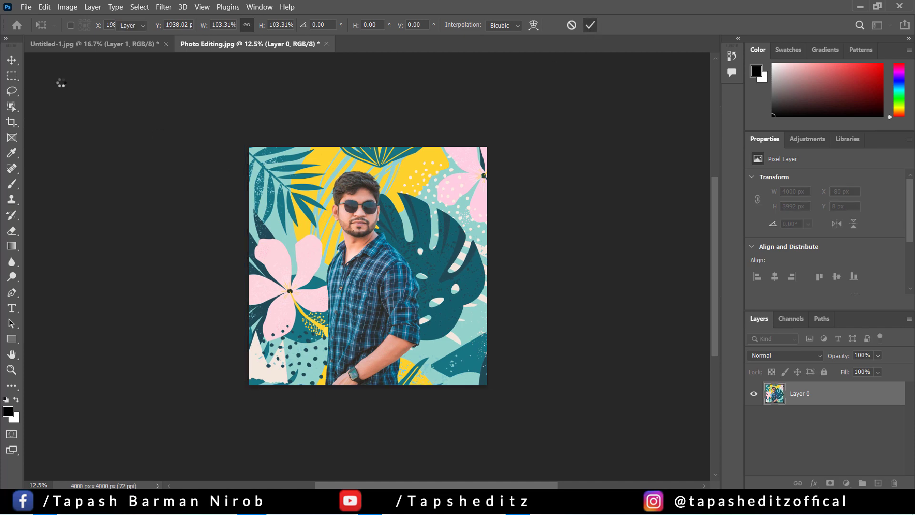
# - Switch to the Untitled-1 document and apply the Auto Tone correction to its merged top layer
pyautogui.click(111, 46)
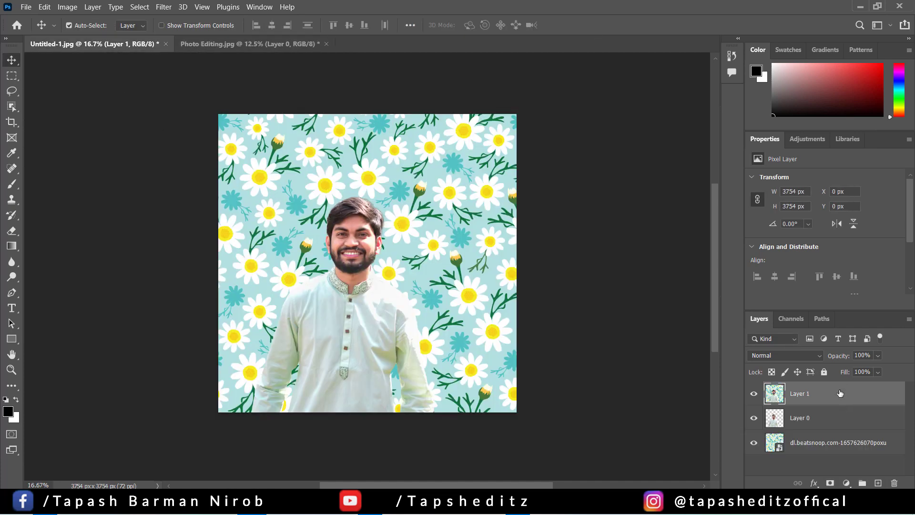
pyautogui.rightClick(840, 393)
pyautogui.click(91, 51)
# - Apply Color Lookup to the daisy portrait's top layer with the 3DLUT file Fuji ETERNA 250D Kodak 2395 (by Adobe)
pyautogui.click(66, 8)
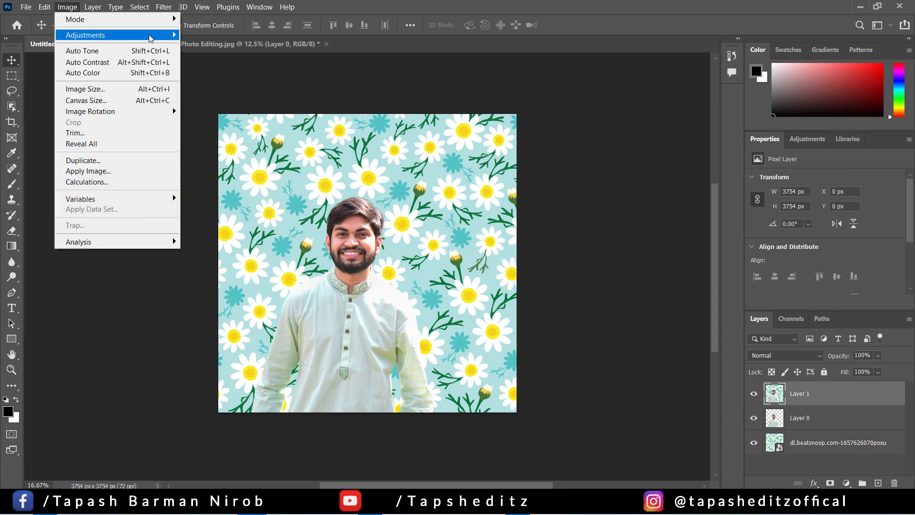
pyautogui.moveTo(95, 35)
pyautogui.click(213, 149)
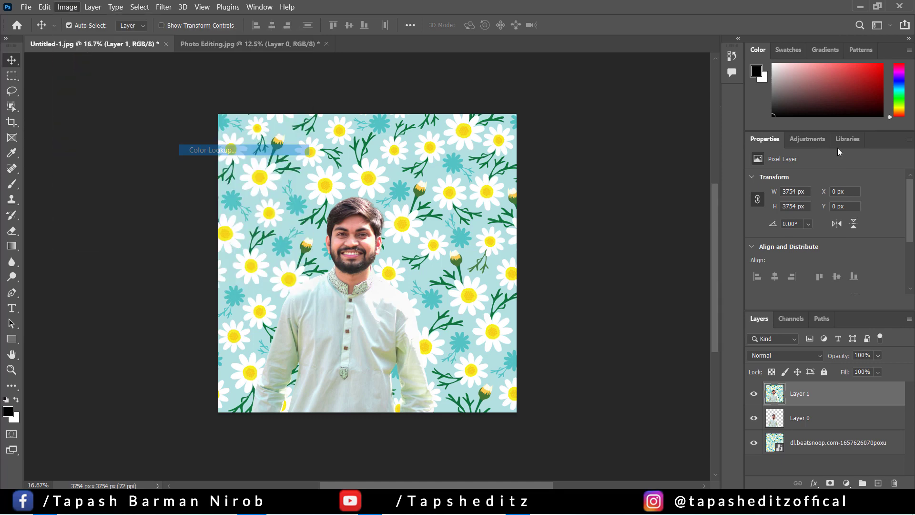
pyautogui.click(646, 130)
pyautogui.click(631, 296)
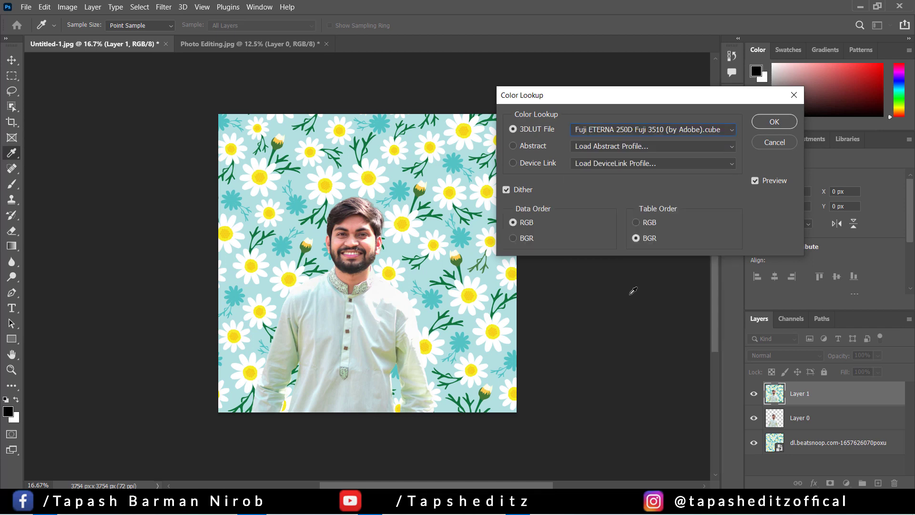
pyautogui.press('Down')
pyautogui.press('Down')
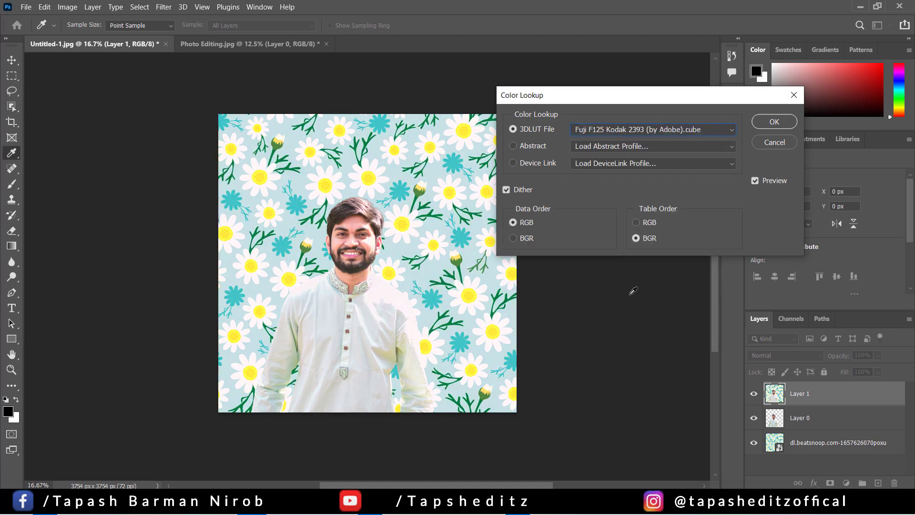
pyautogui.press('Up')
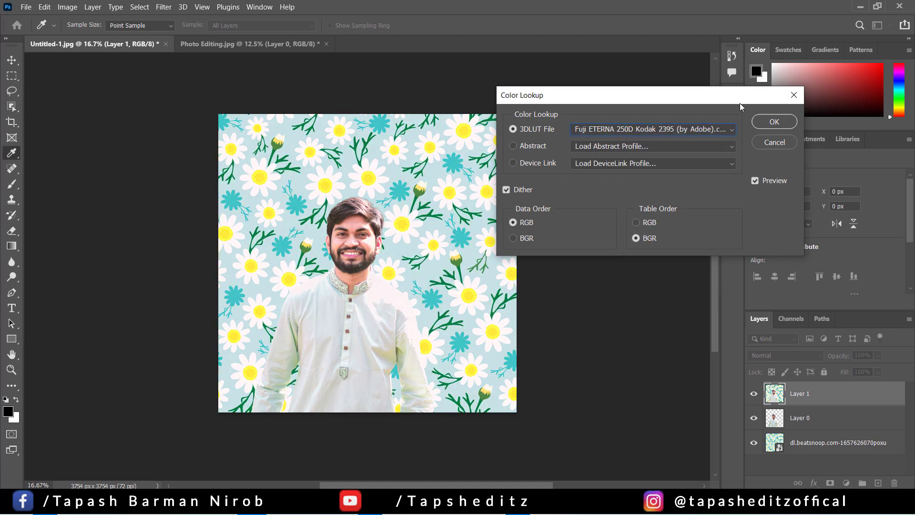
pyautogui.click(774, 124)
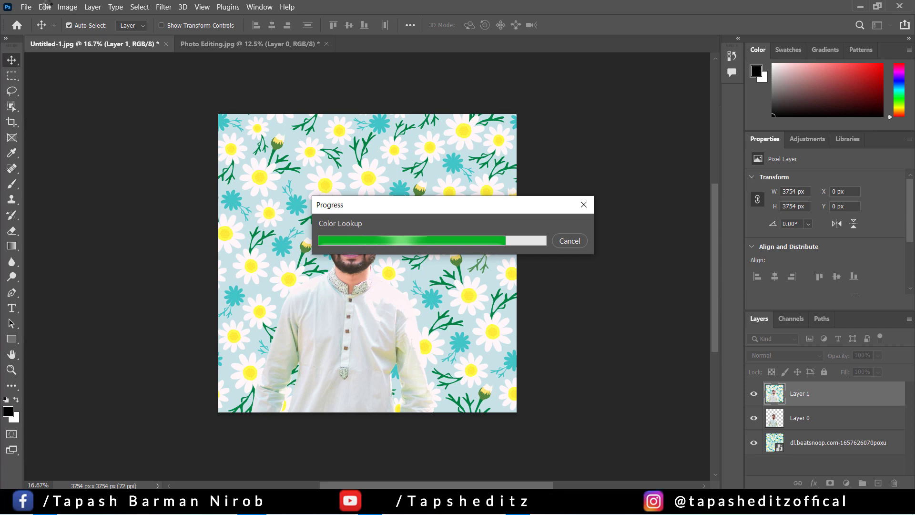
# - Fade the Color Lookup on the daisy portrait to 33% opacity in Normal mode and compare it with the Photo Editing document
pyautogui.click(45, 7)
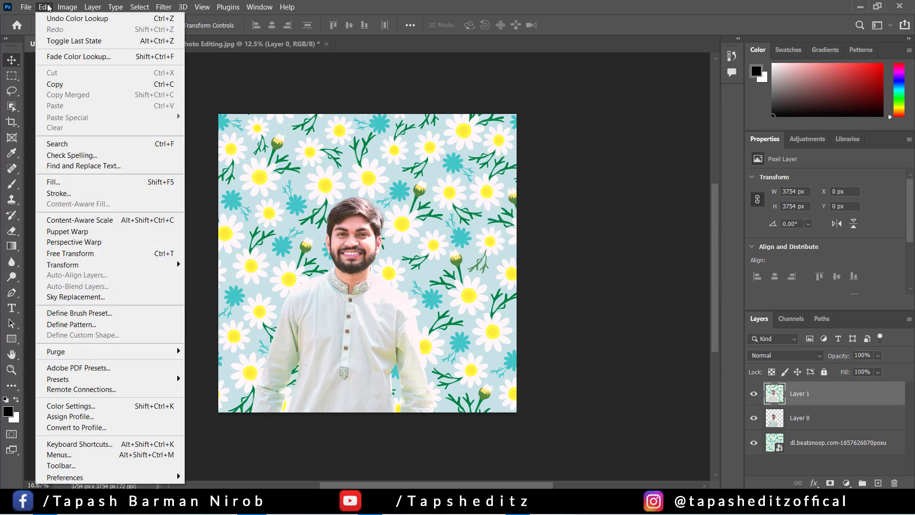
pyautogui.click(77, 56)
pyautogui.click(409, 162)
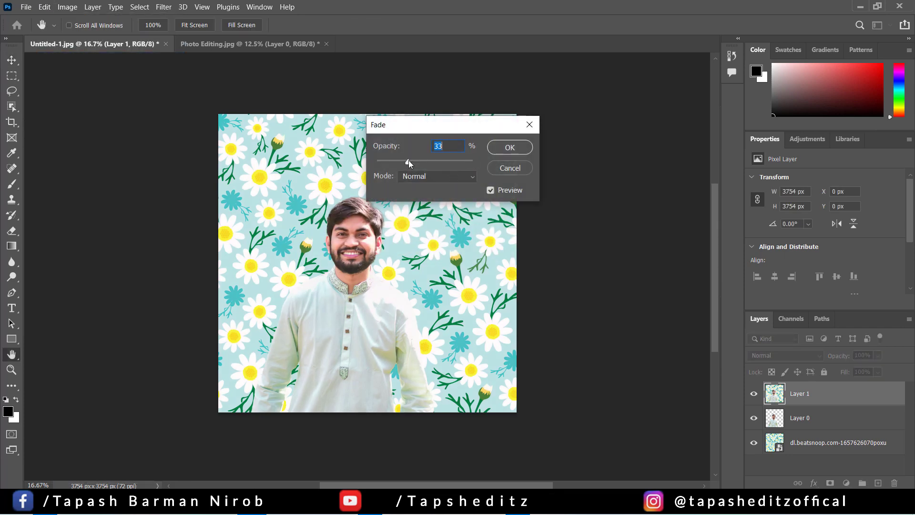
pyautogui.click(522, 148)
pyautogui.click(238, 44)
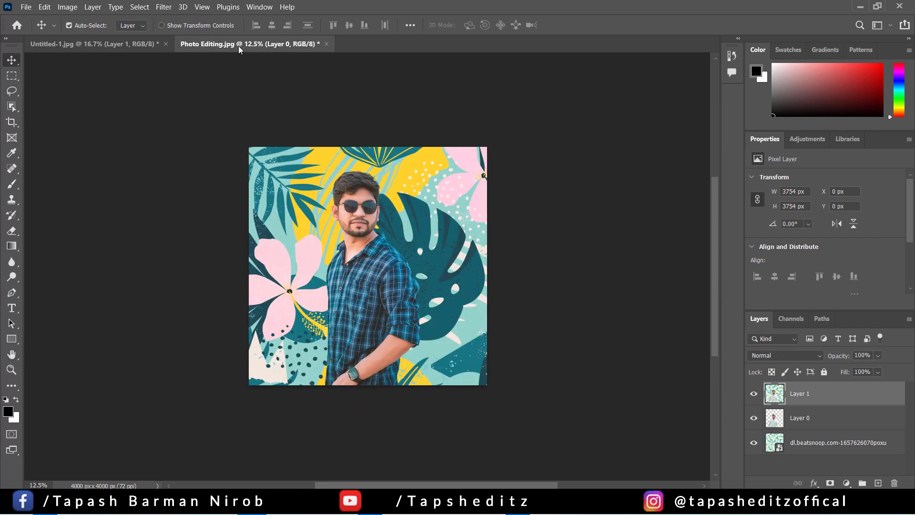
pyautogui.click(108, 43)
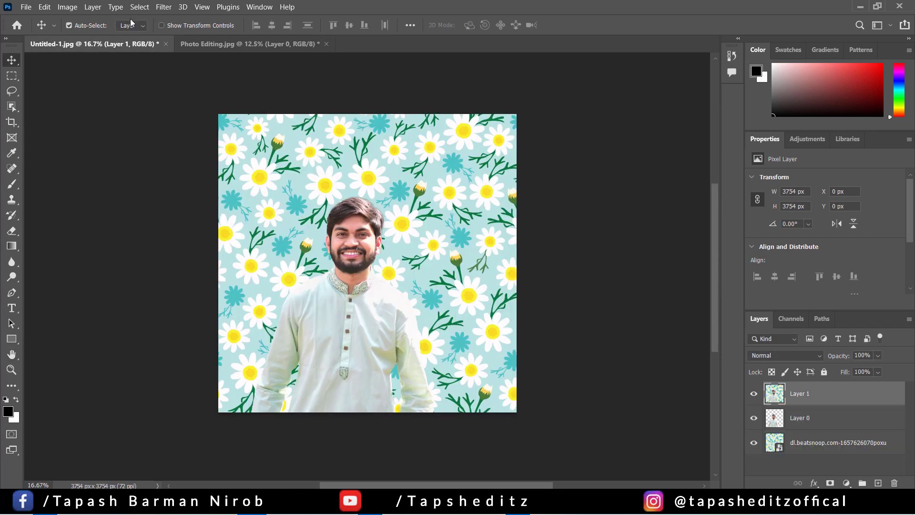
# - Apply the Camera Raw Filter to the daisy portrait's top layer with strong Grain, checking the texture on the face
pyautogui.click(163, 7)
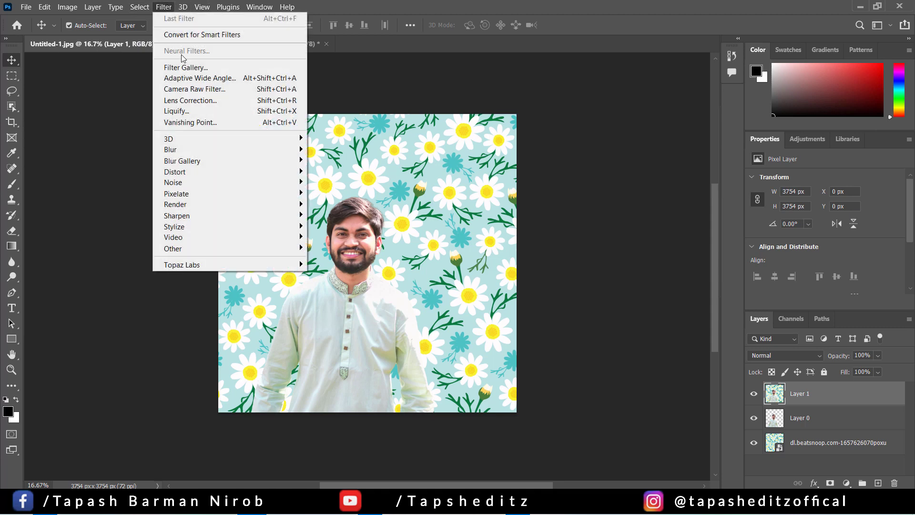
pyautogui.click(200, 88)
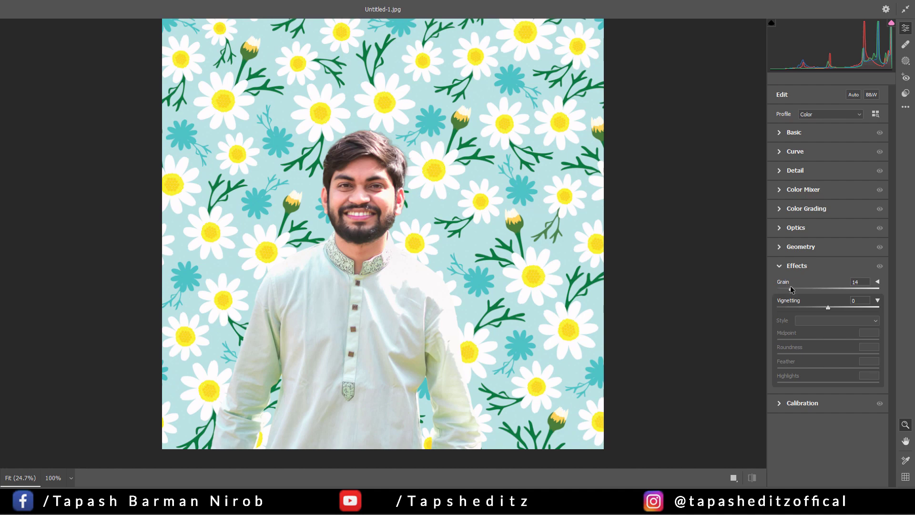
pyautogui.click(351, 209)
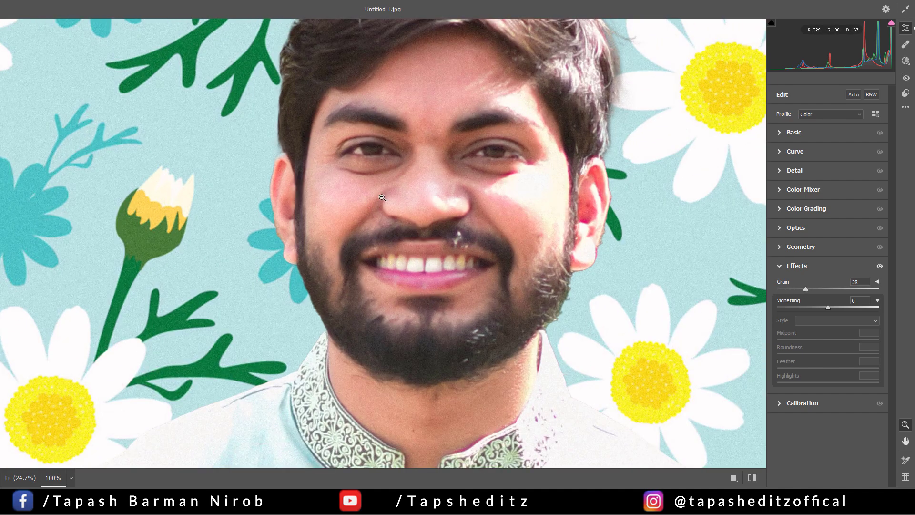
pyautogui.keyDown('alt'); pyautogui.click(536, 194); pyautogui.keyUp('alt')
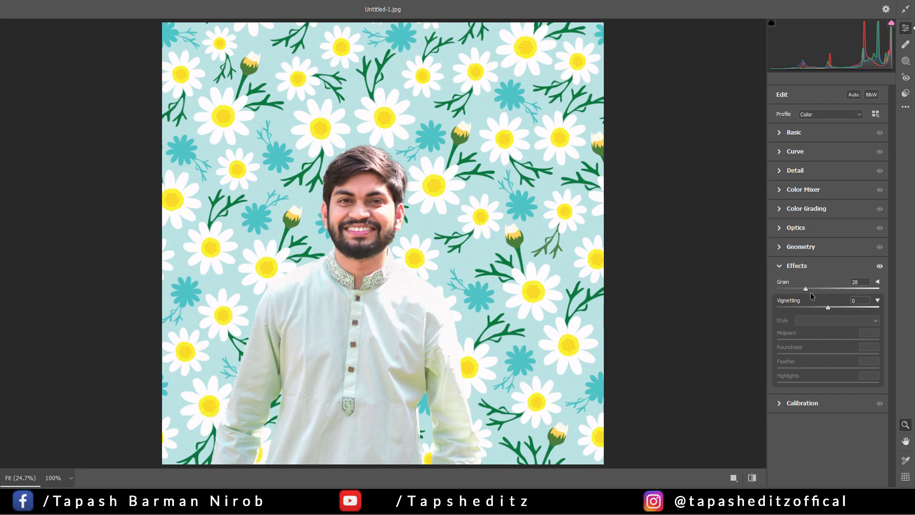
pyautogui.click(844, 285)
pyautogui.press('Return')
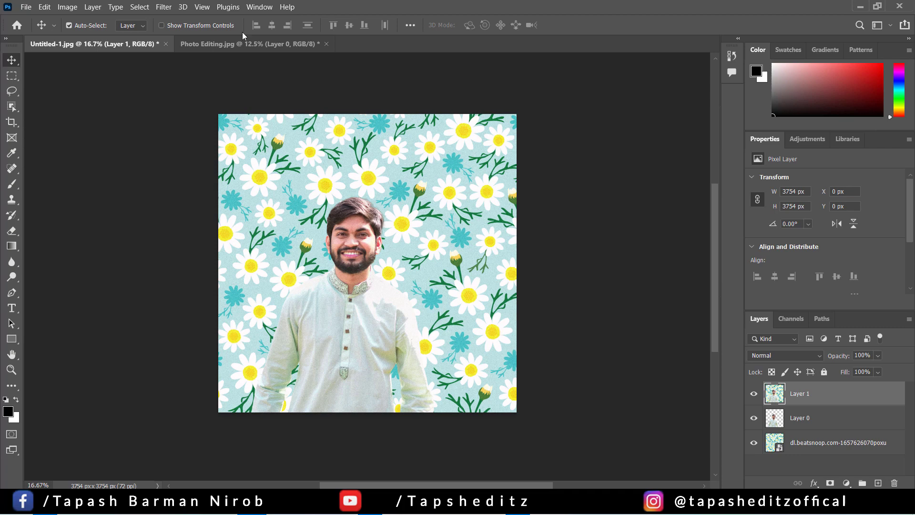
# - Fade the Camera Raw Filter on the daisy portrait to 65% opacity in Normal mode
pyautogui.click(44, 6)
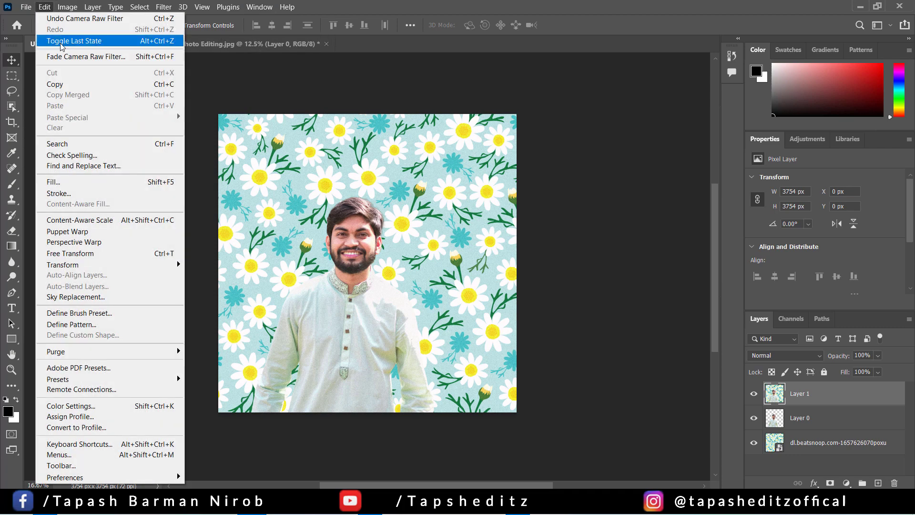
pyautogui.click(77, 56)
pyautogui.moveTo(424, 162); pyautogui.dragTo(439, 160)
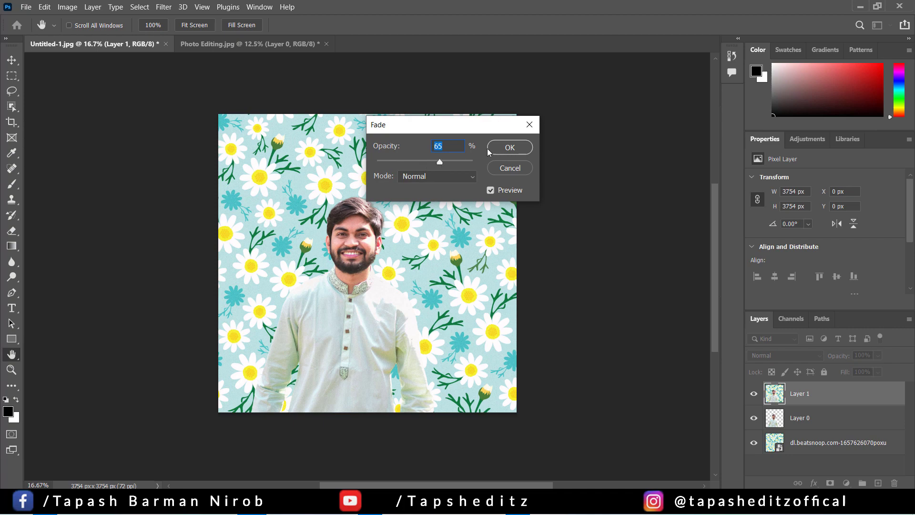
pyautogui.click(509, 148)
# - Switch to the Photo Editing document and reapply the last Camera Raw grain filter to Layer 0
pyautogui.click(238, 45)
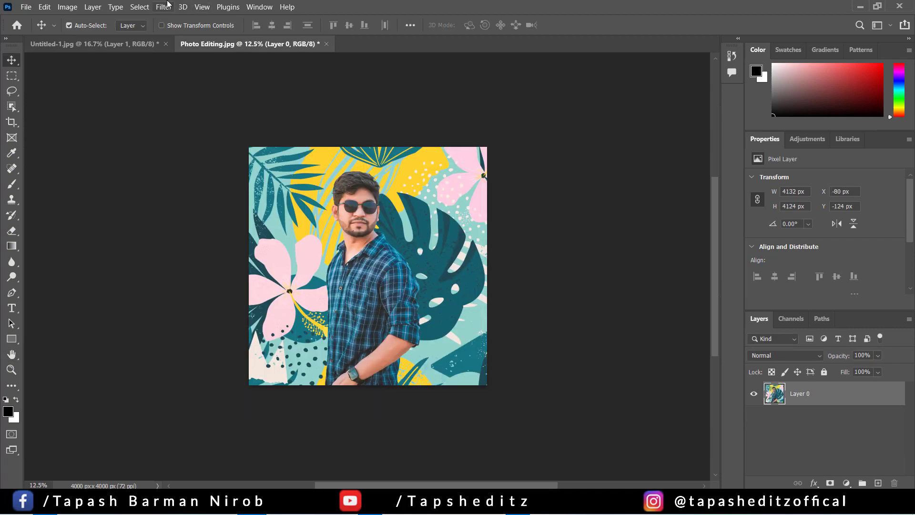
pyautogui.click(163, 6)
pyautogui.click(193, 18)
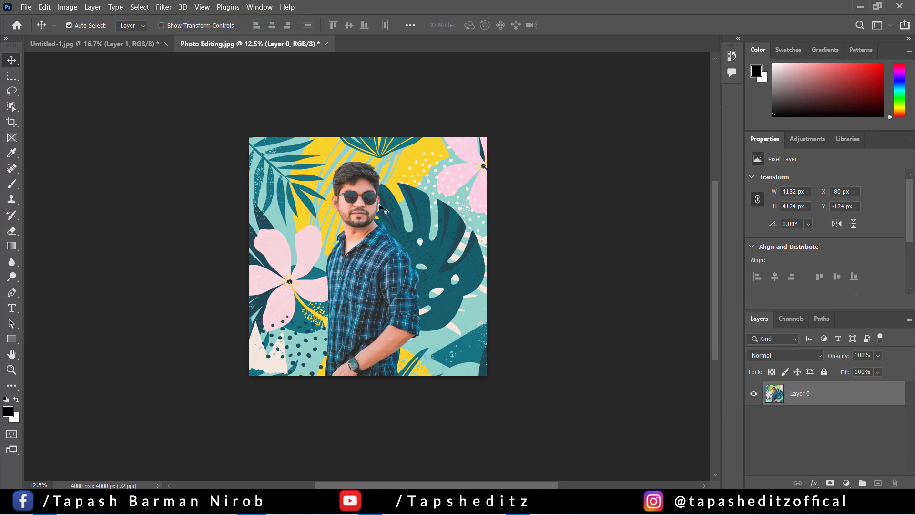
# - Fade the grain filter on the tropical-leaf portrait to a reduced opacity and return to the Untitled-1 document
pyautogui.click(45, 6)
pyautogui.click(72, 55)
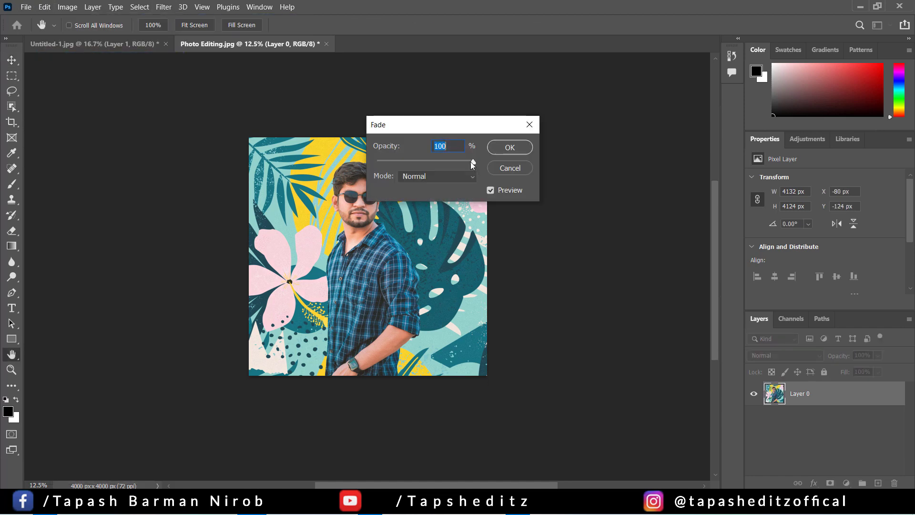
pyautogui.moveTo(472, 161); pyautogui.dragTo(432, 162)
pyautogui.moveTo(449, 122); pyautogui.dragTo(548, 112)
pyautogui.click(609, 138)
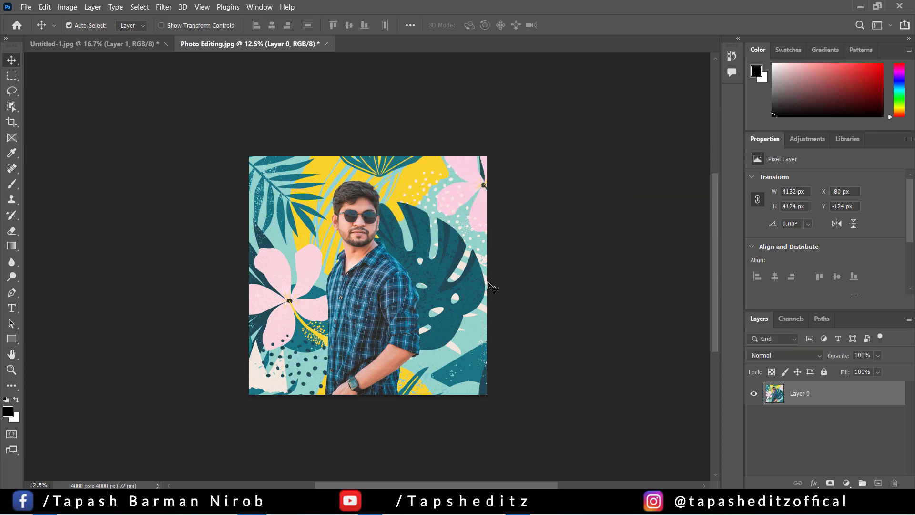
pyautogui.click(110, 46)
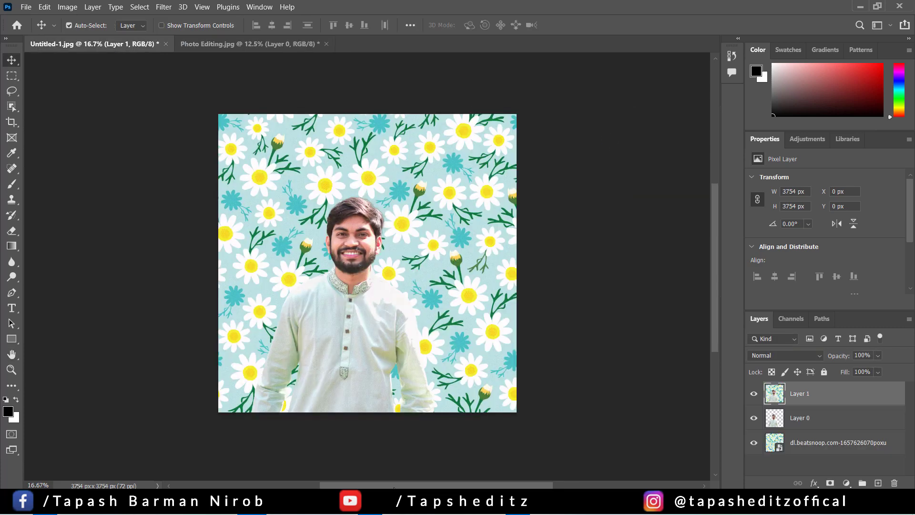